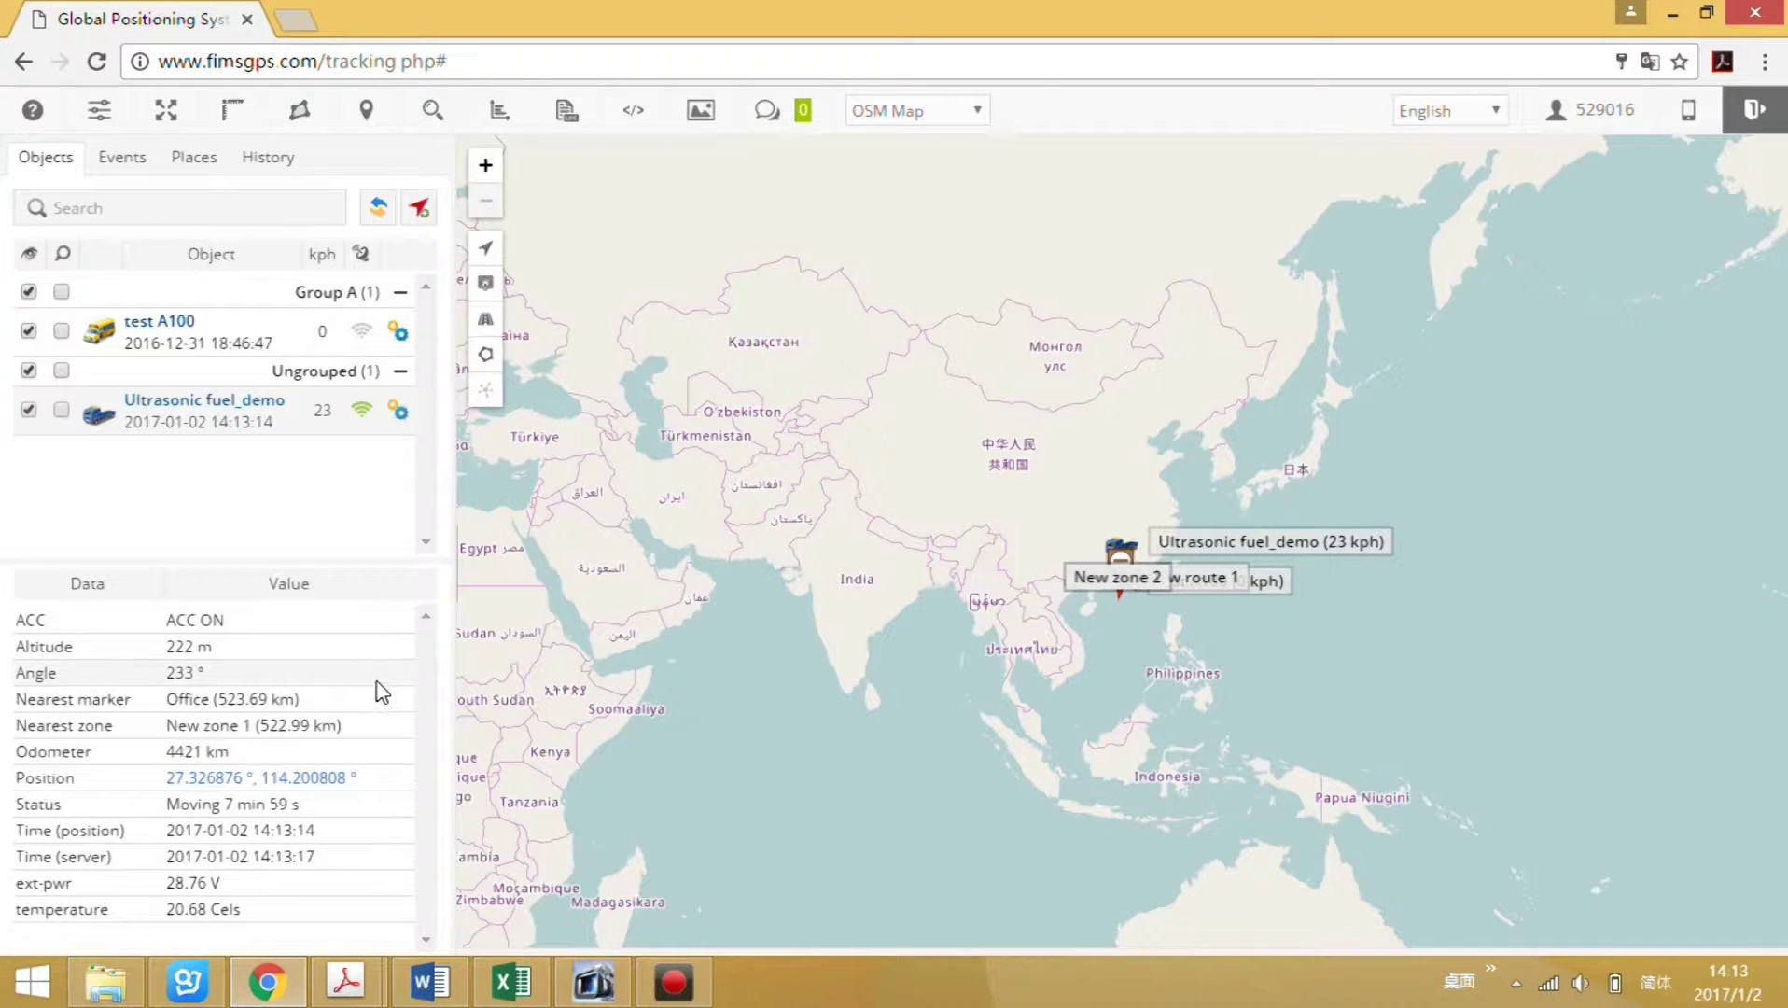
Add a new Fuel level sensor named 'Ultrasonic sensor' to the Ultrasonic fuel_demo vehicle.
{"action": "left_click", "coordinate": [398, 412]}
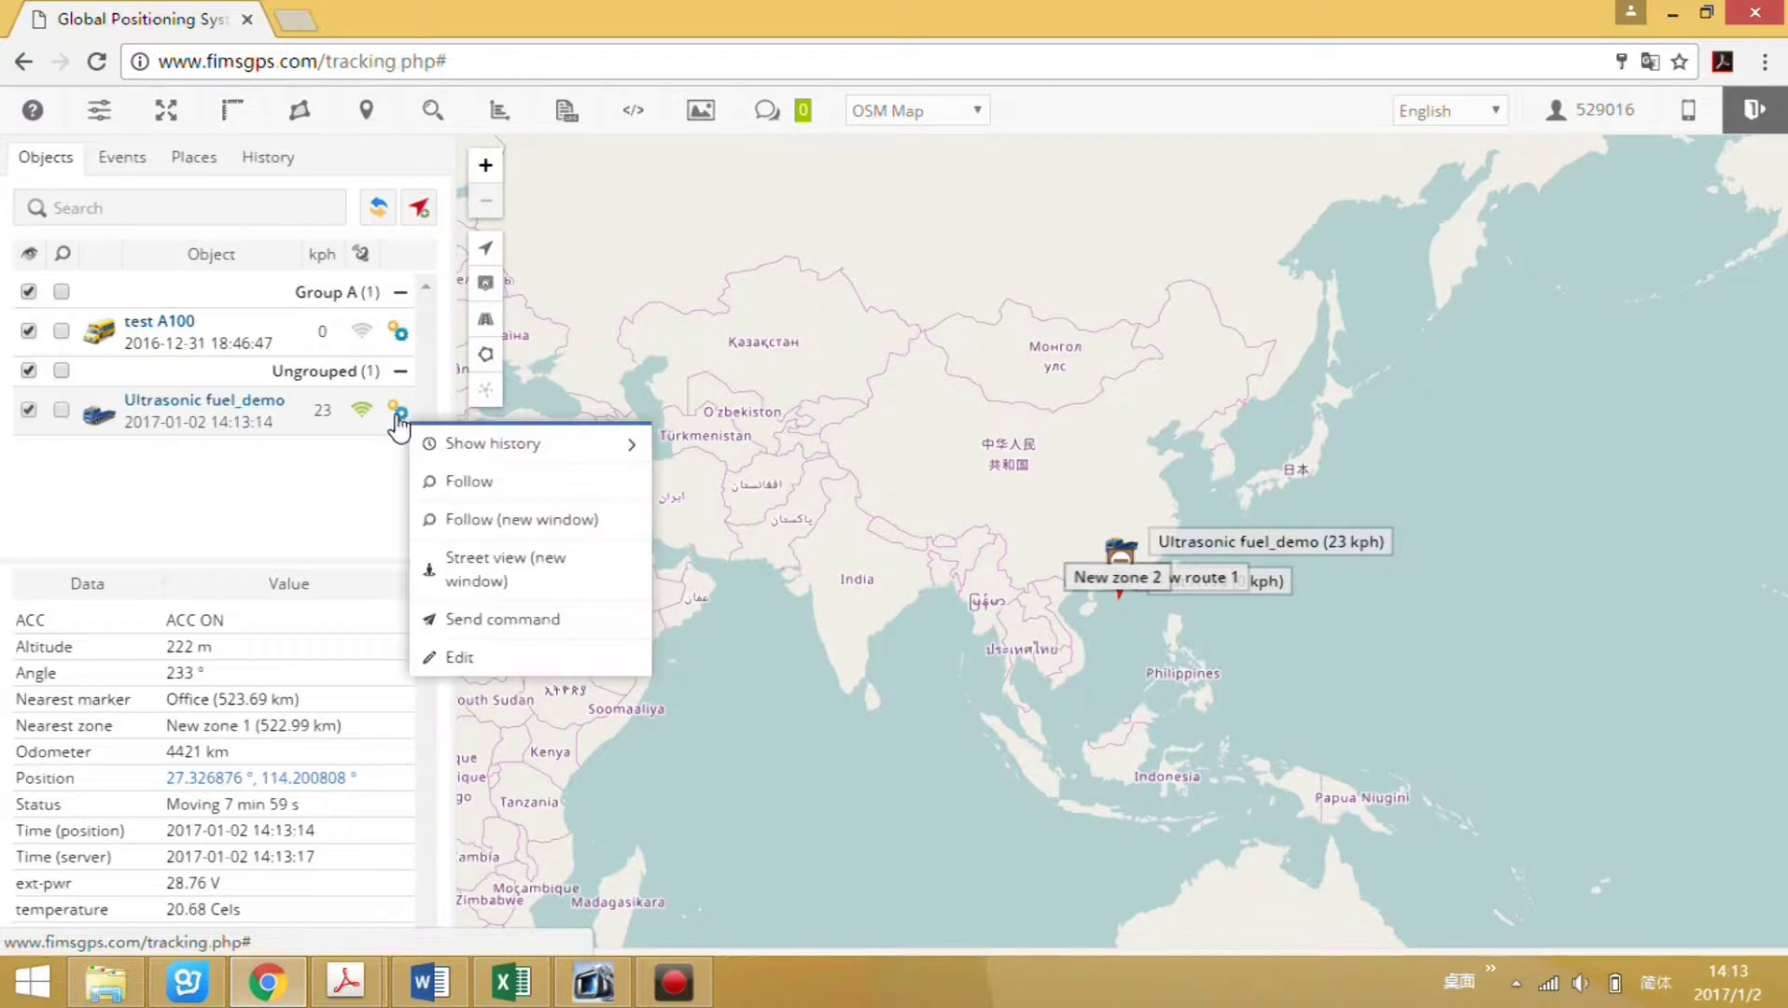
{"action": "left_click", "coordinate": [467, 663]}
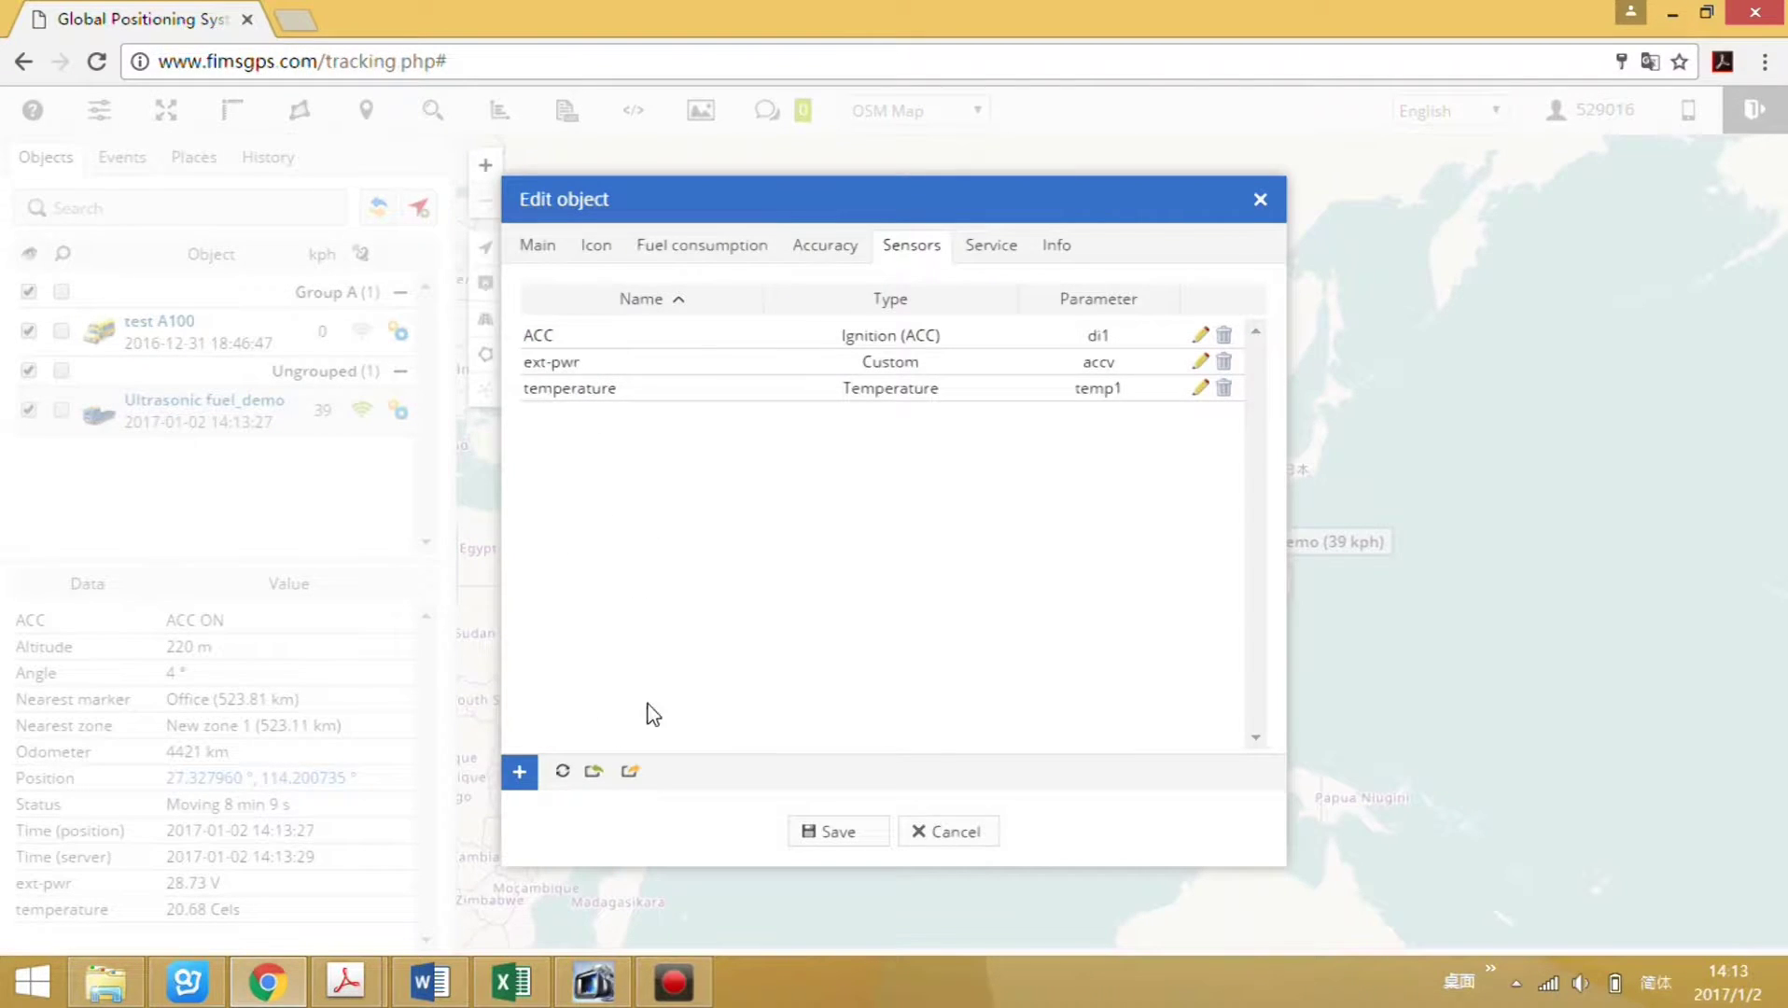
{"action": "left_click", "coordinate": [520, 775]}
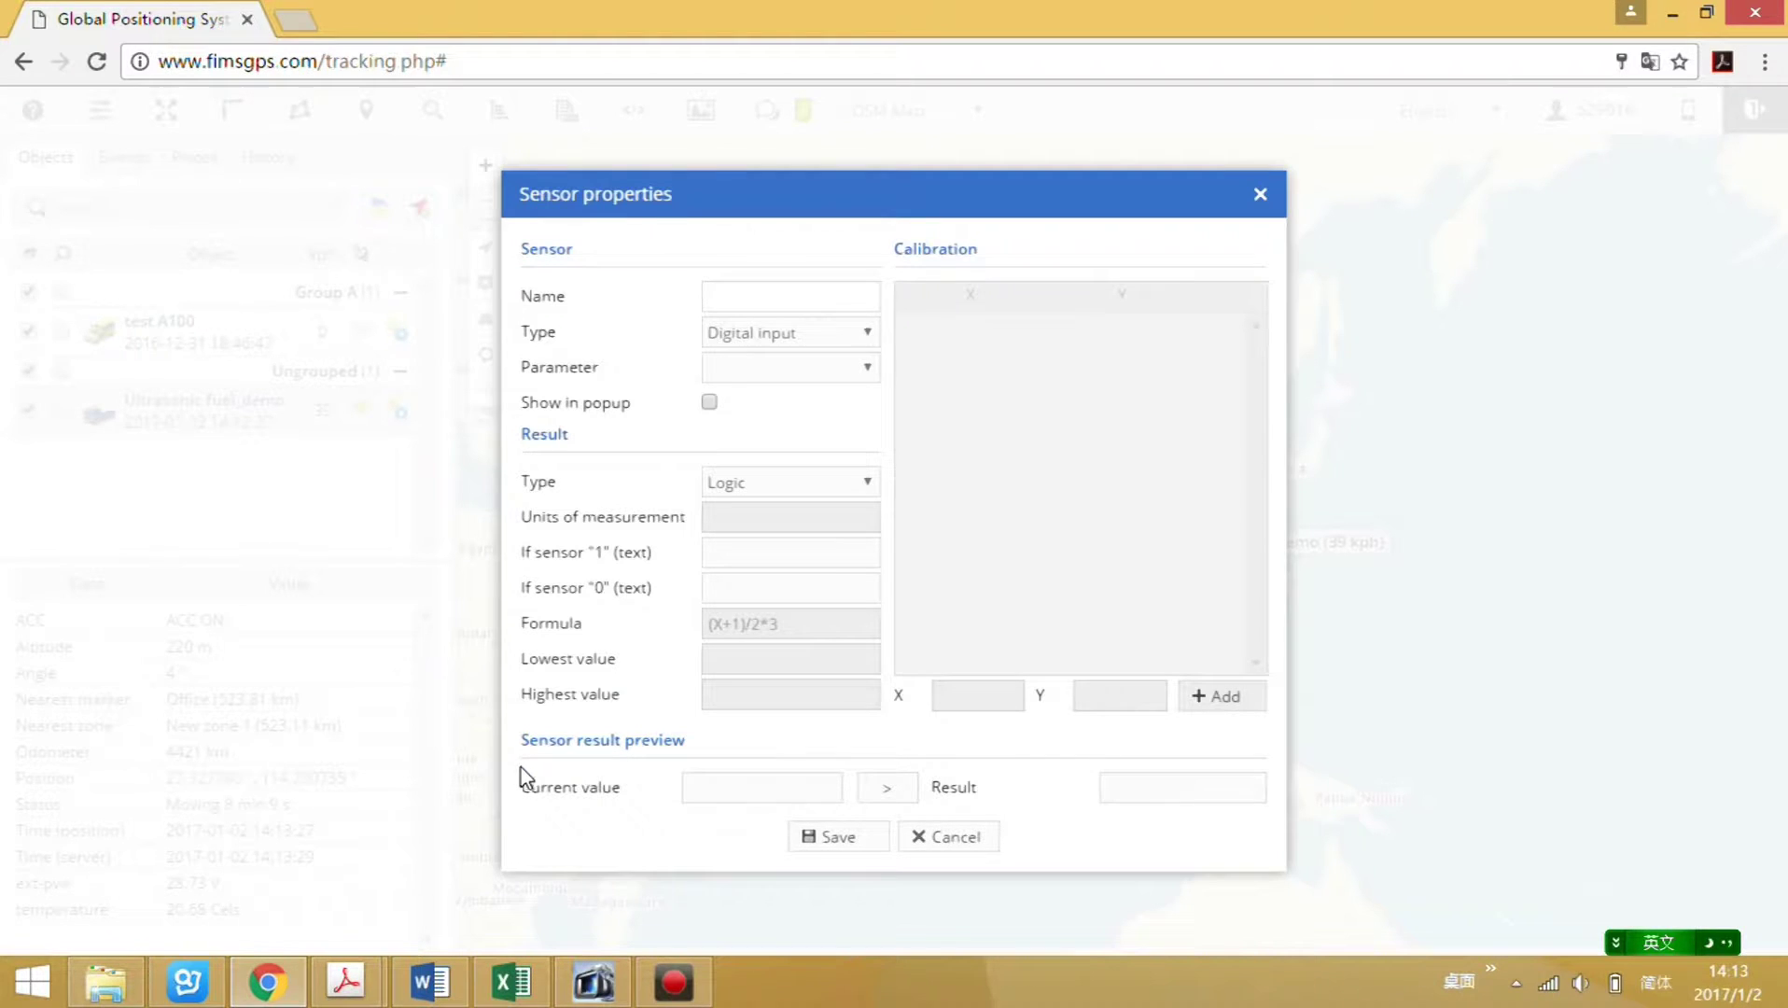
{"action": "left_click", "coordinate": [740, 295]}
{"action": "type", "text": "Ul"}
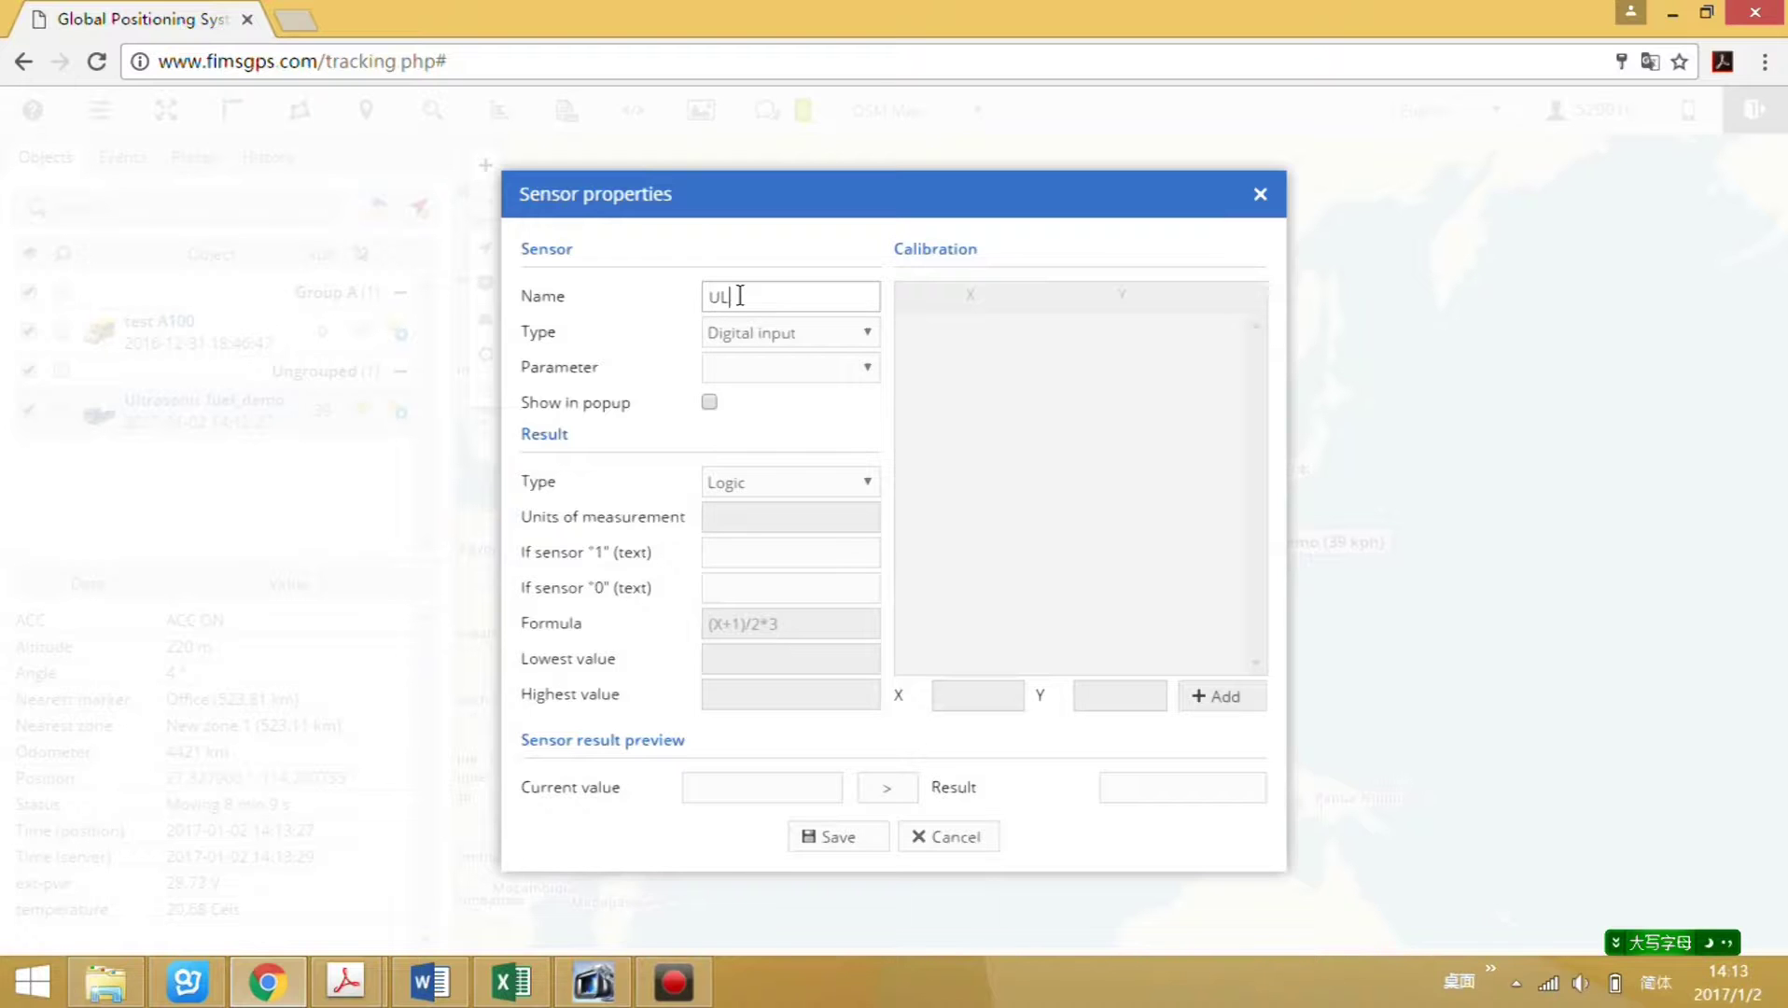
{"action": "type", "text": "trasonic sensor"}
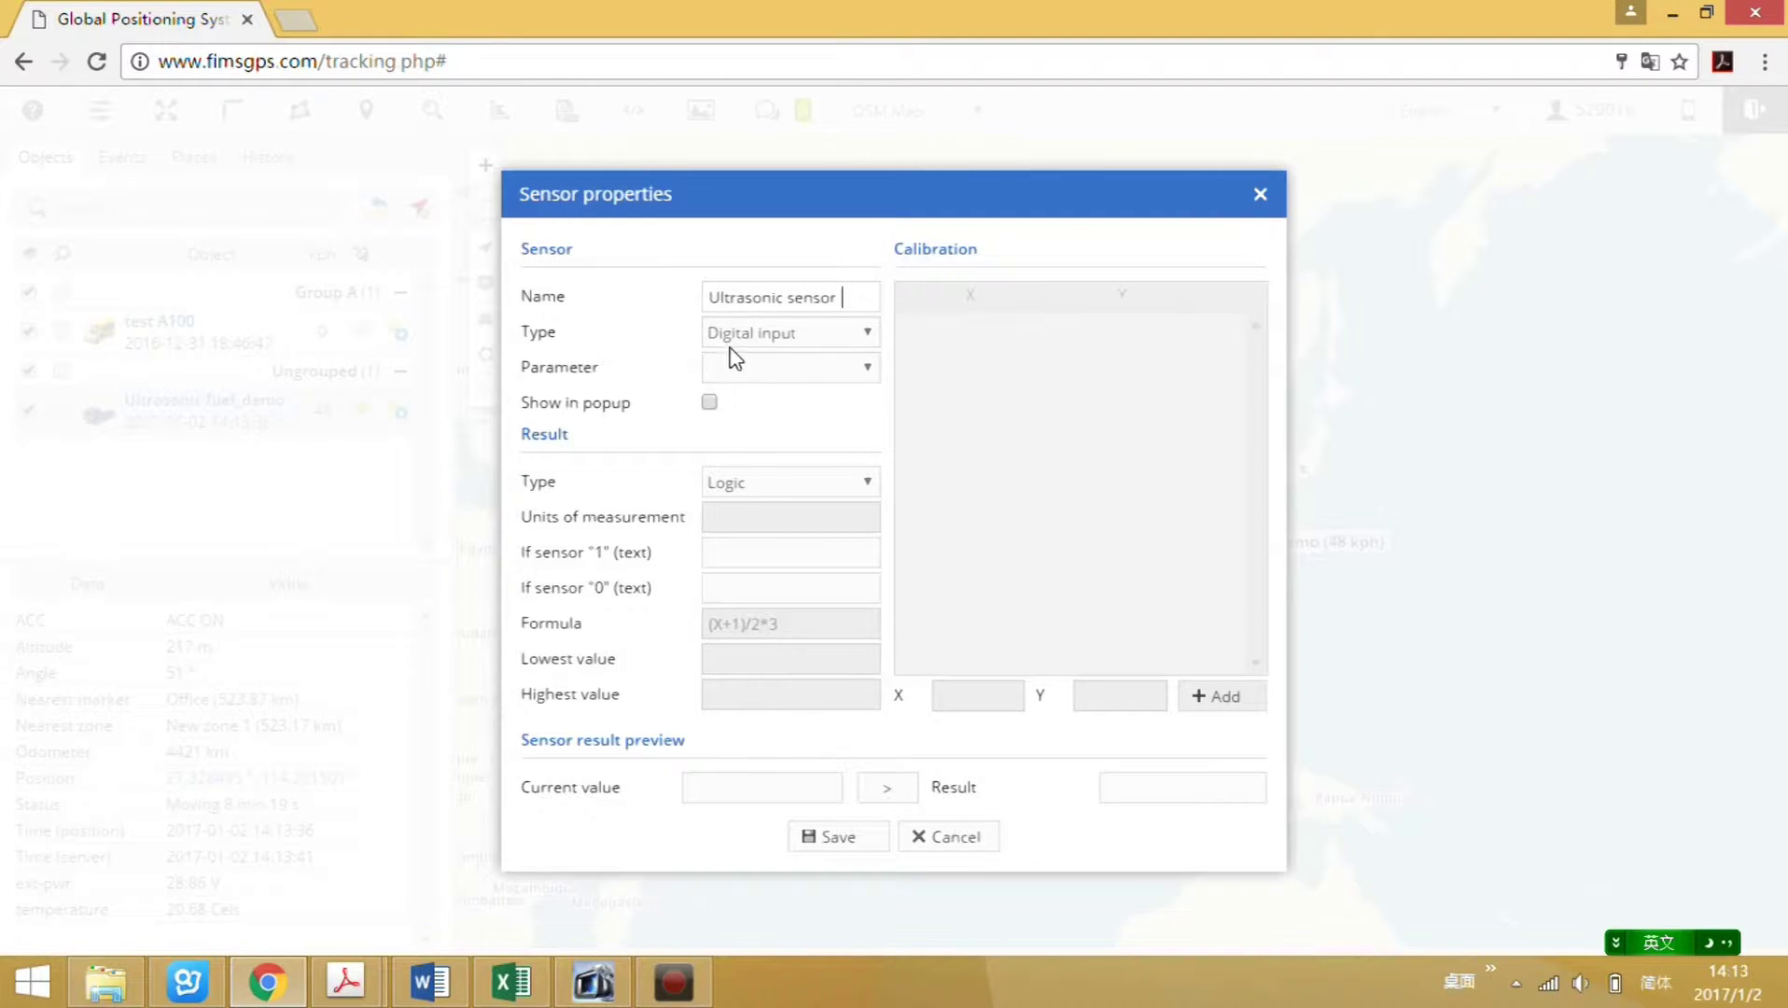
{"action": "left_click", "coordinate": [868, 334]}
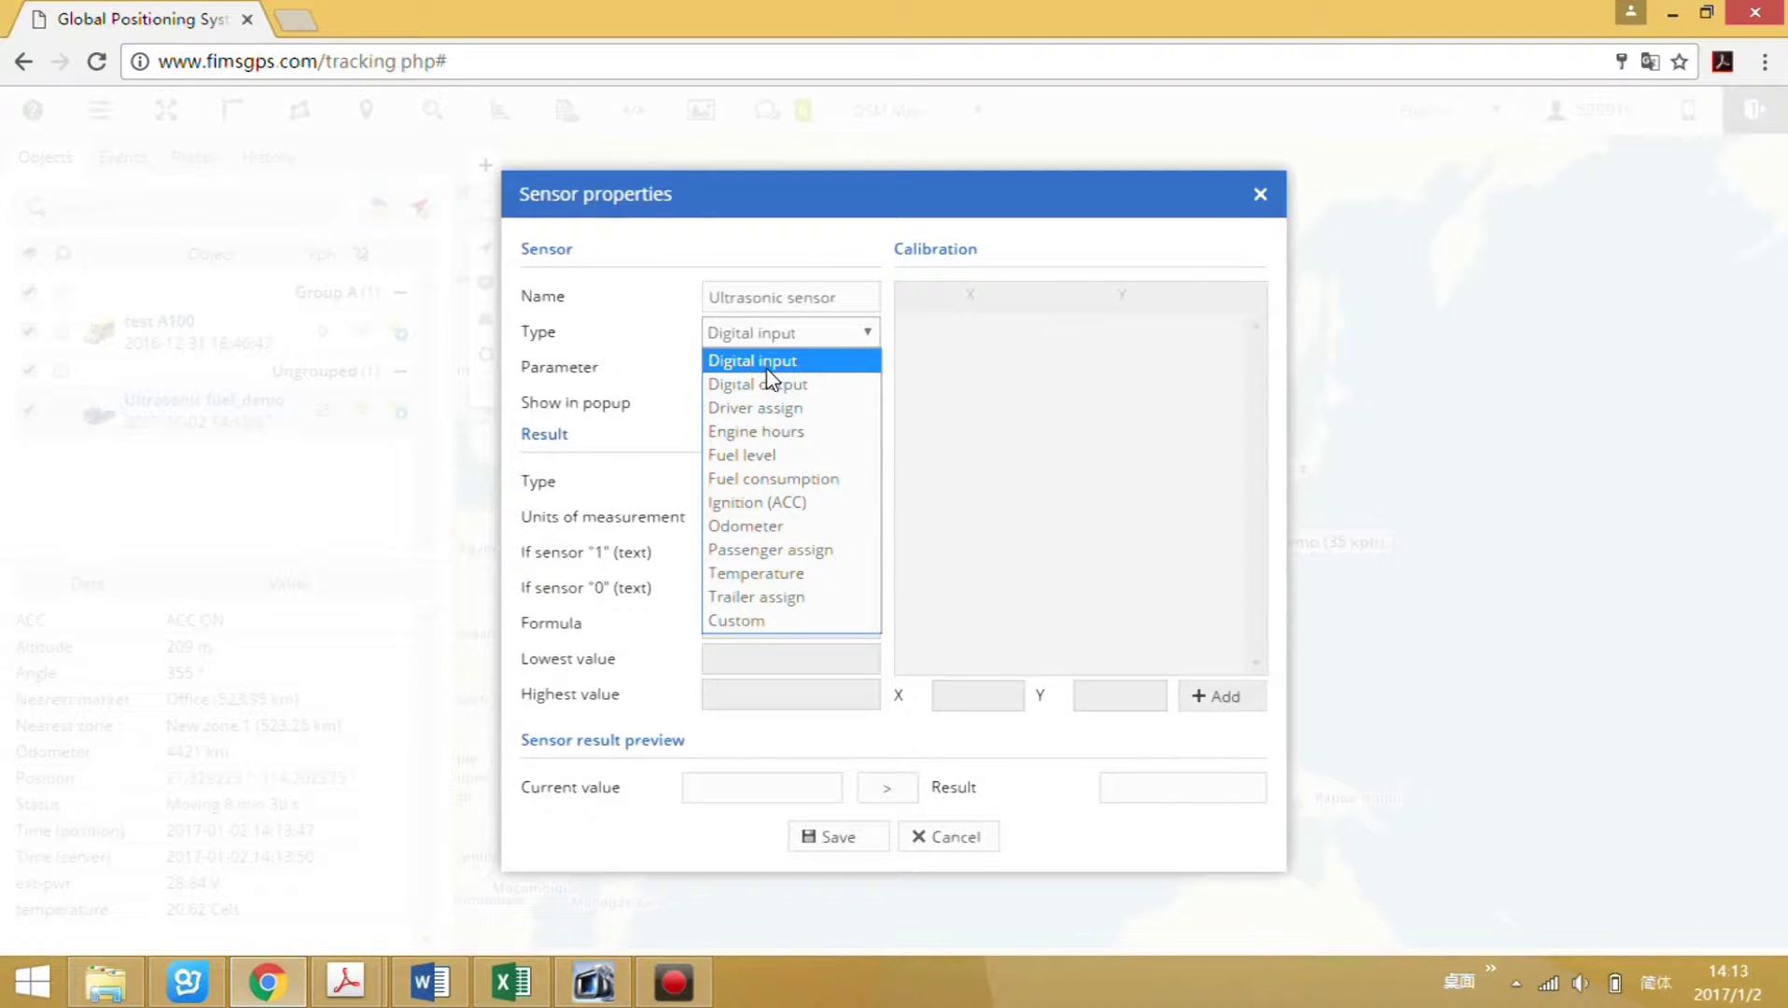
{"action": "left_click", "coordinate": [777, 456]}
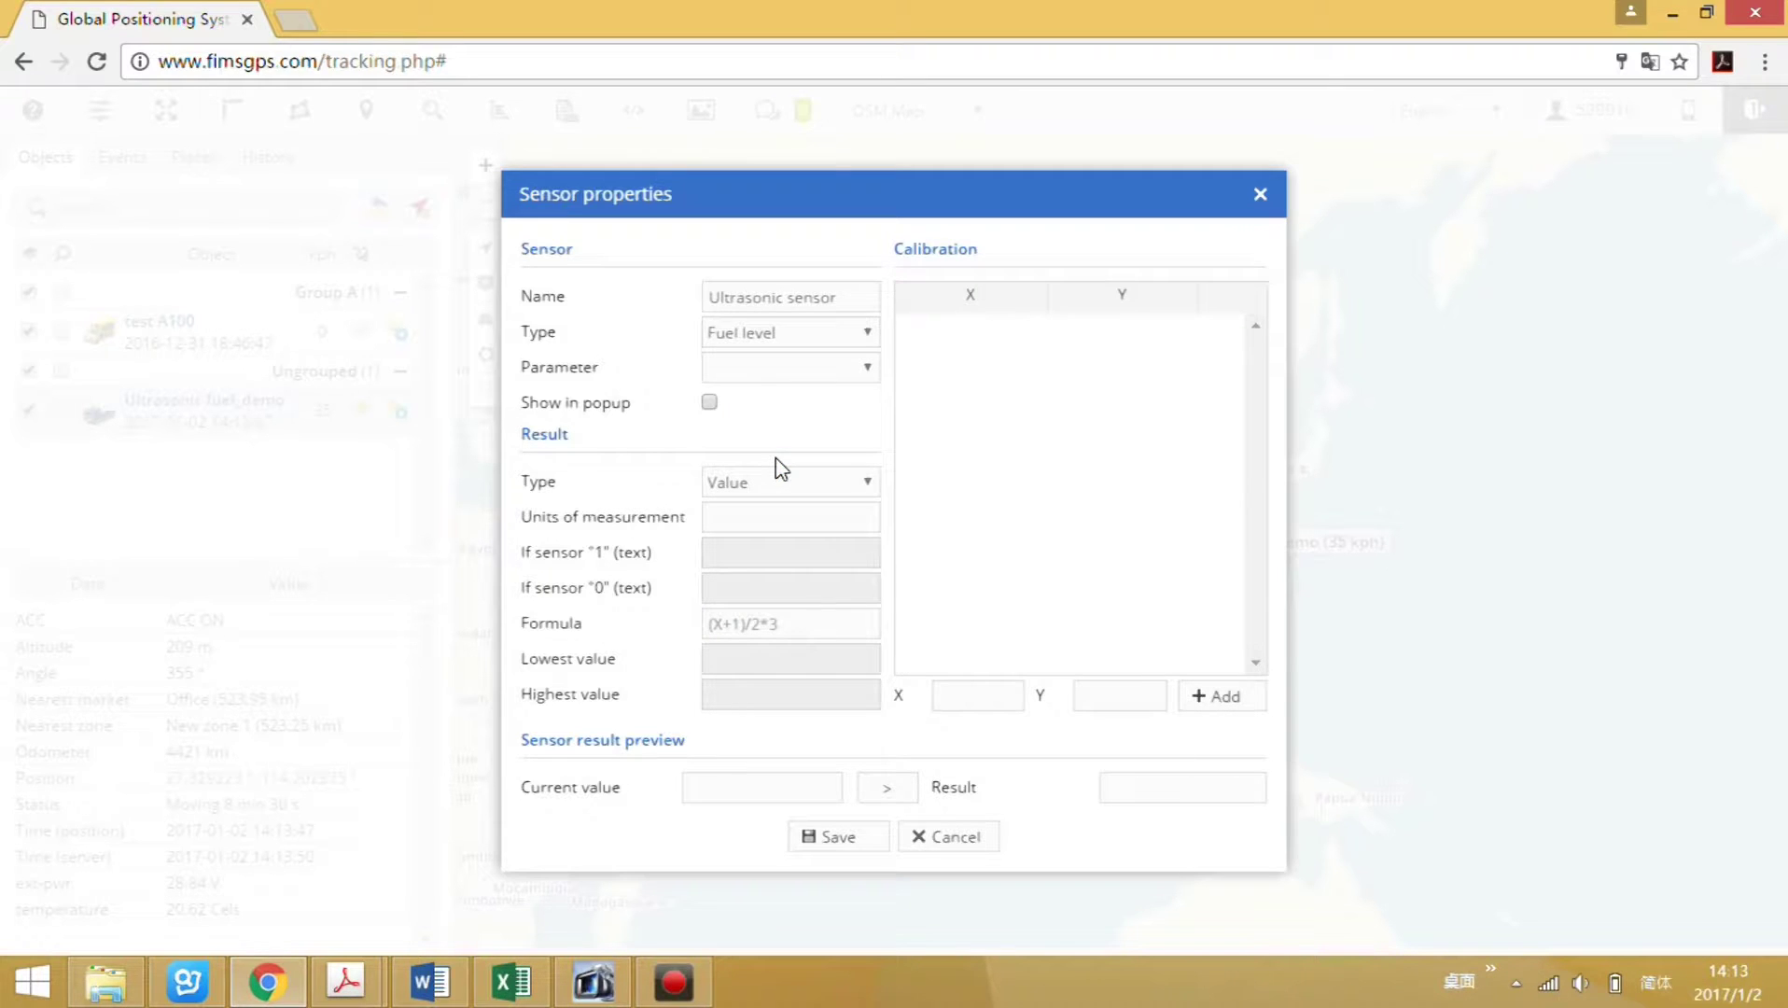
{"action": "left_click", "coordinate": [872, 373]}
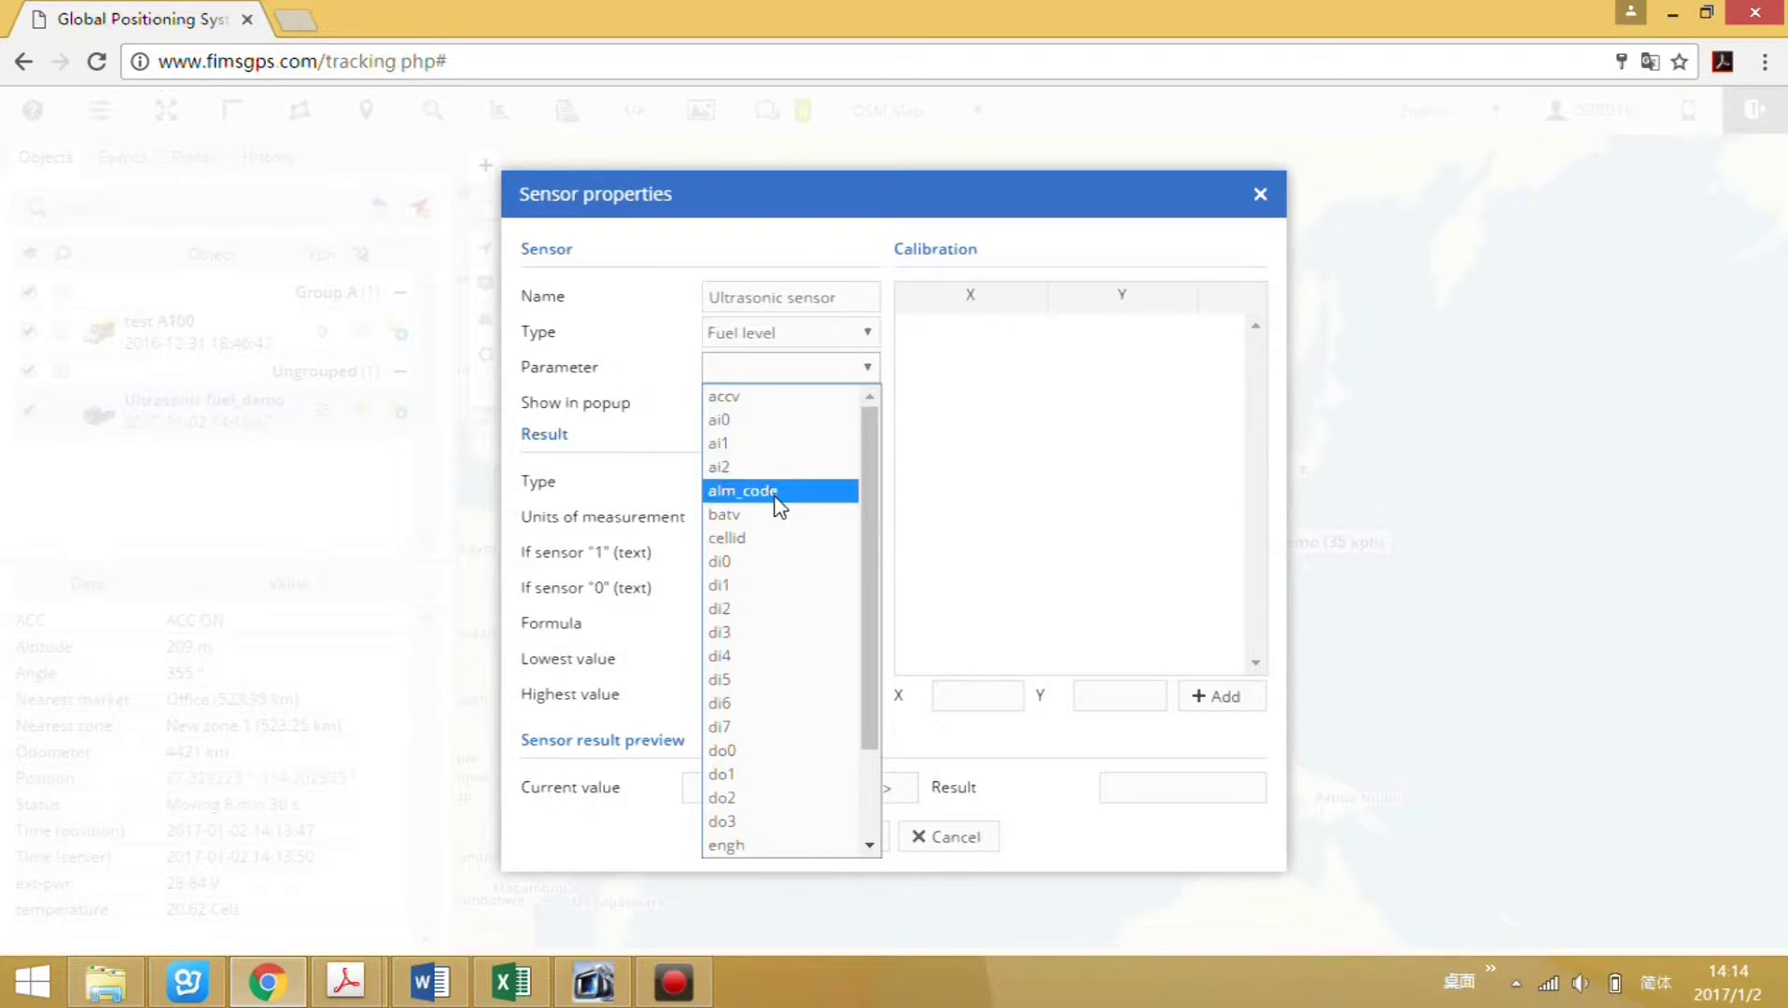
Set the sensor's parameter to ai2 and enable Show in popup.
{"action": "left_click", "coordinate": [738, 467]}
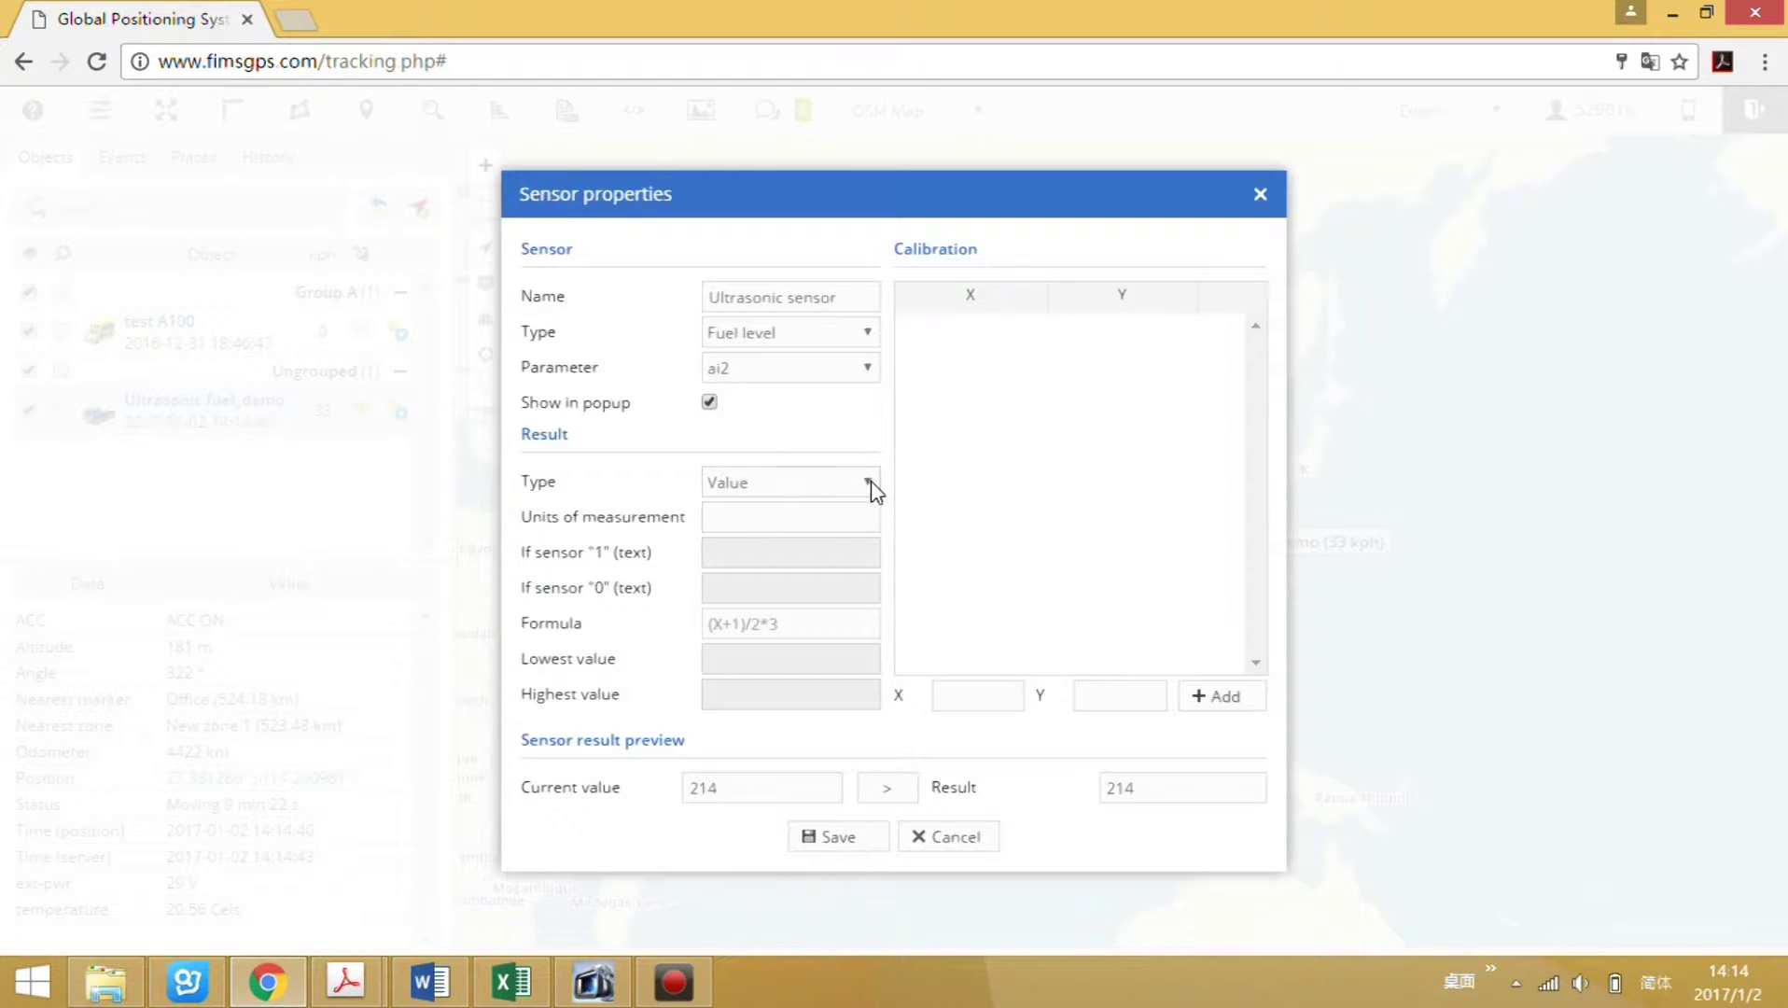
{"action": "left_click", "coordinate": [770, 490]}
Give the sensor units 'Liter' and formula (x*155)/400, then save it.
{"action": "left_click", "coordinate": [791, 587]}
{"action": "left_click", "coordinate": [775, 520]}
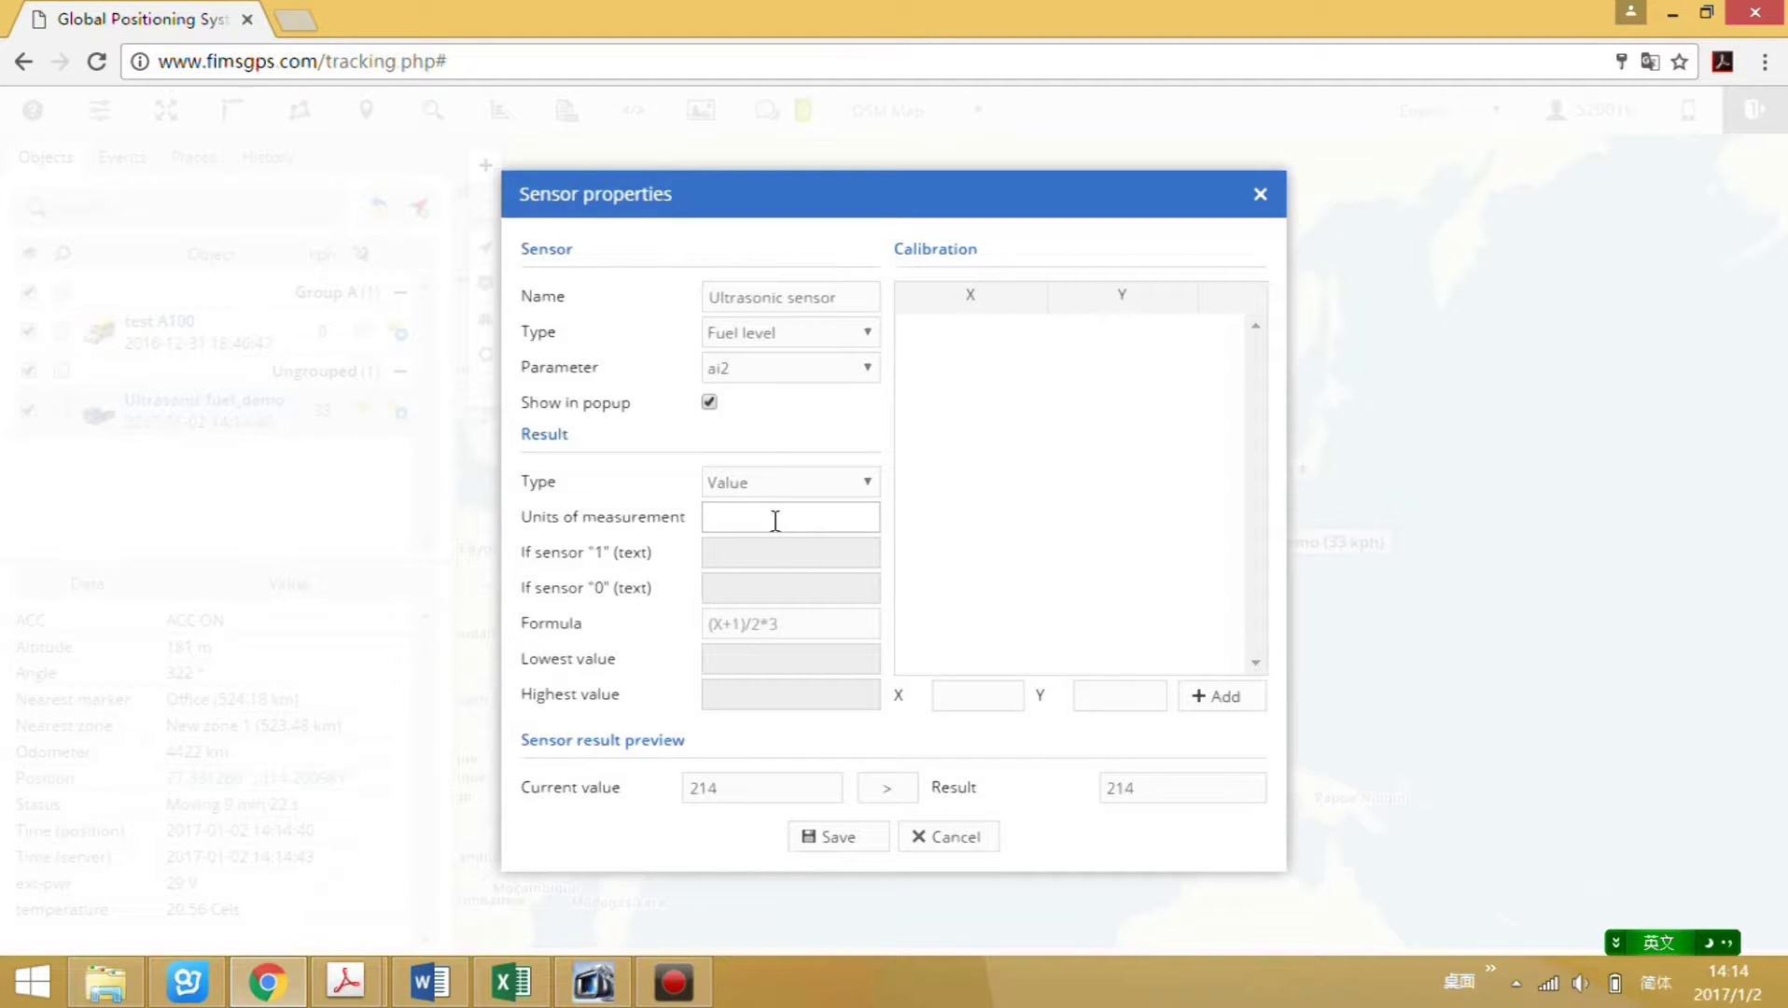
{"action": "type", "text": "Liter"}
{"action": "left_click", "coordinate": [770, 623]}
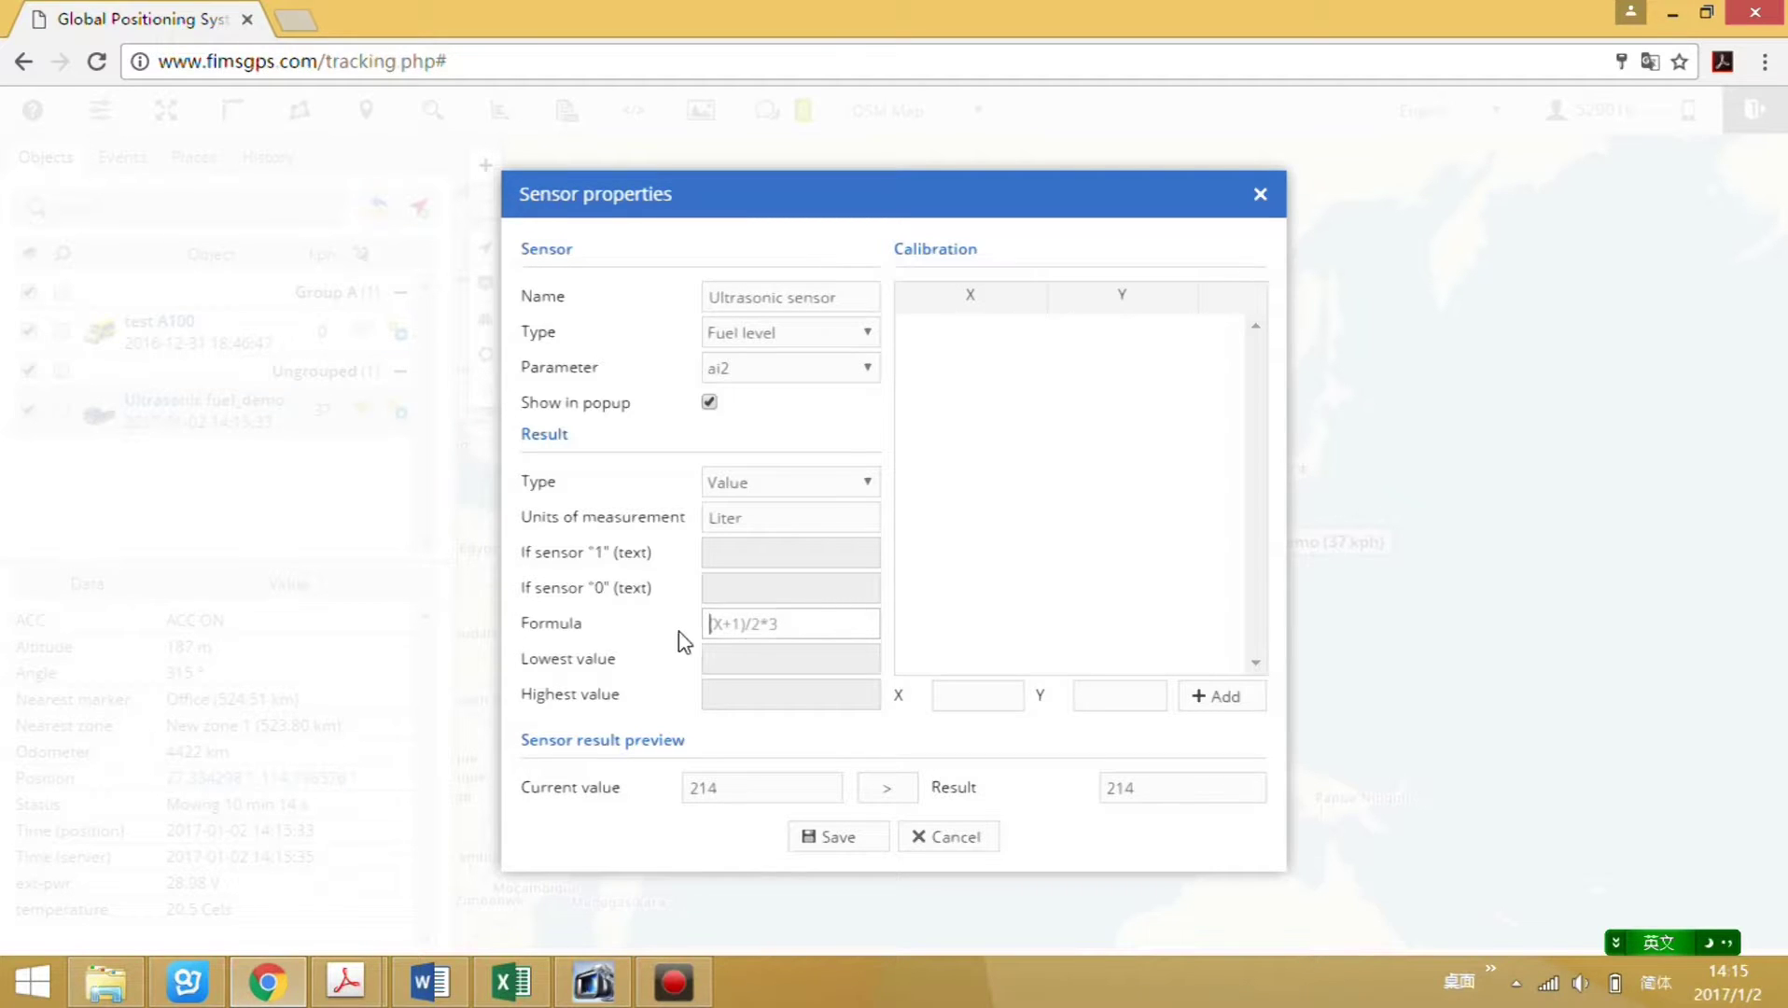
{"action": "type", "text": "(x*155)/400"}
{"action": "left_click", "coordinate": [841, 849]}
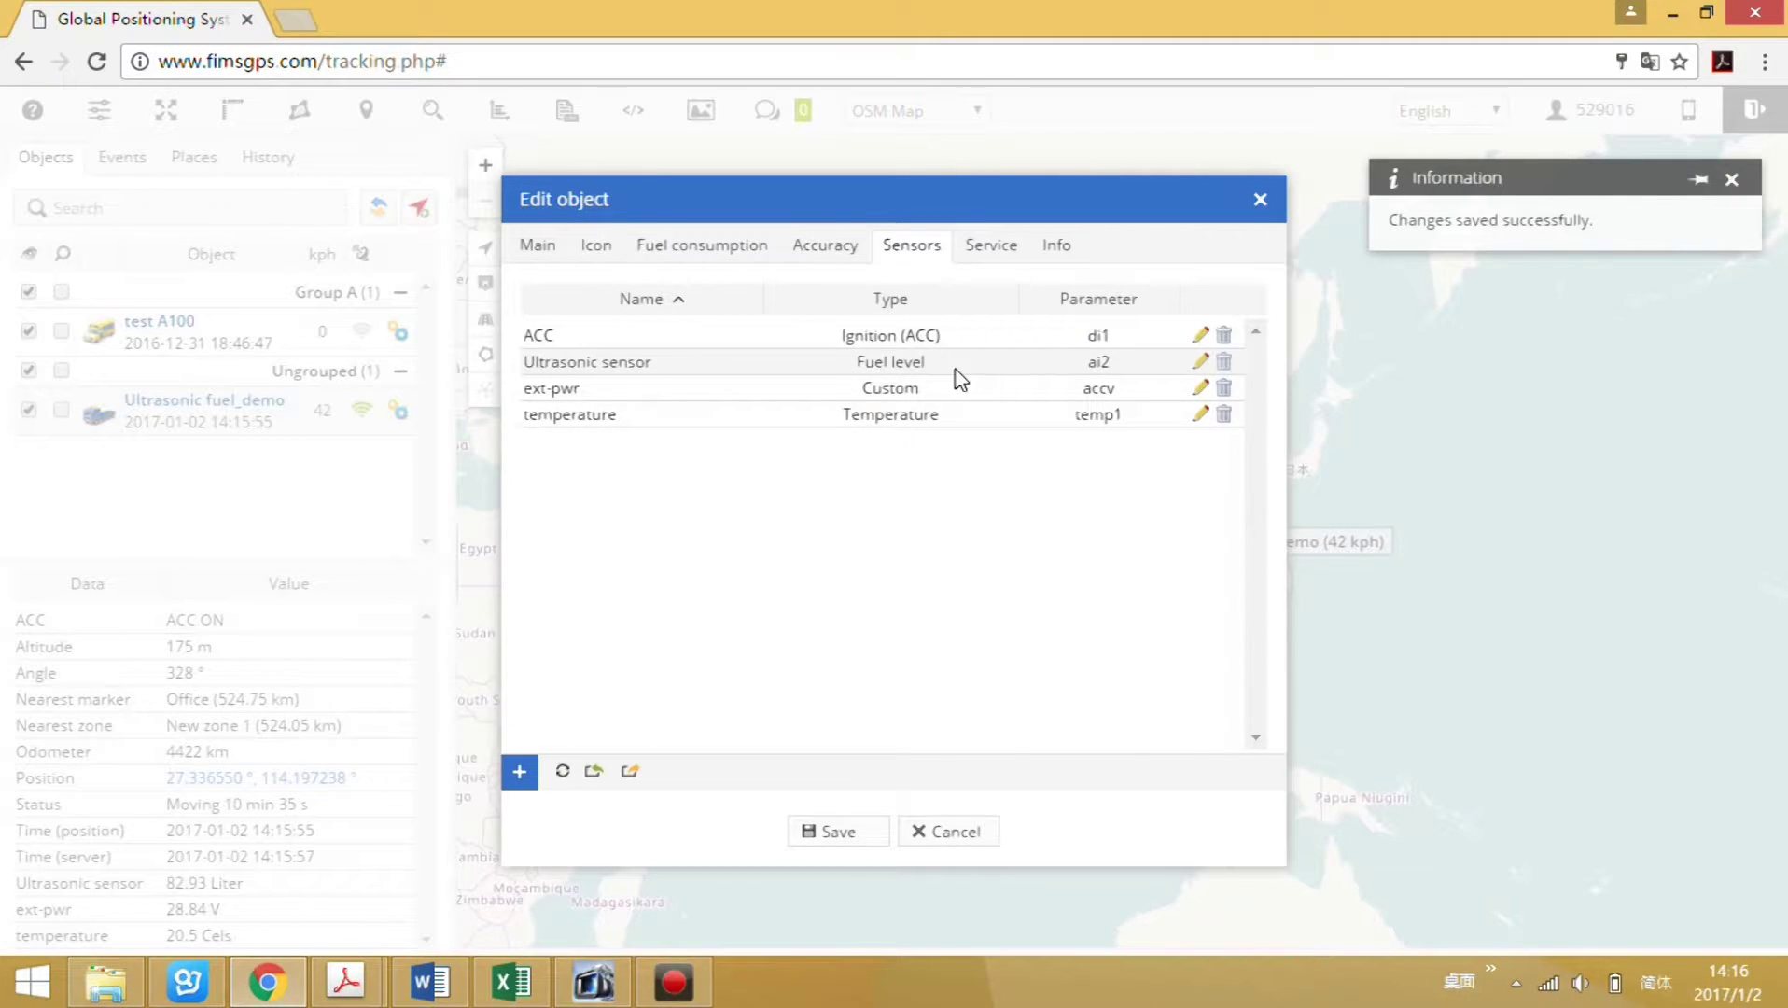
Close the vehicle's Edit object settings window.
{"action": "left_click", "coordinate": [1262, 200]}
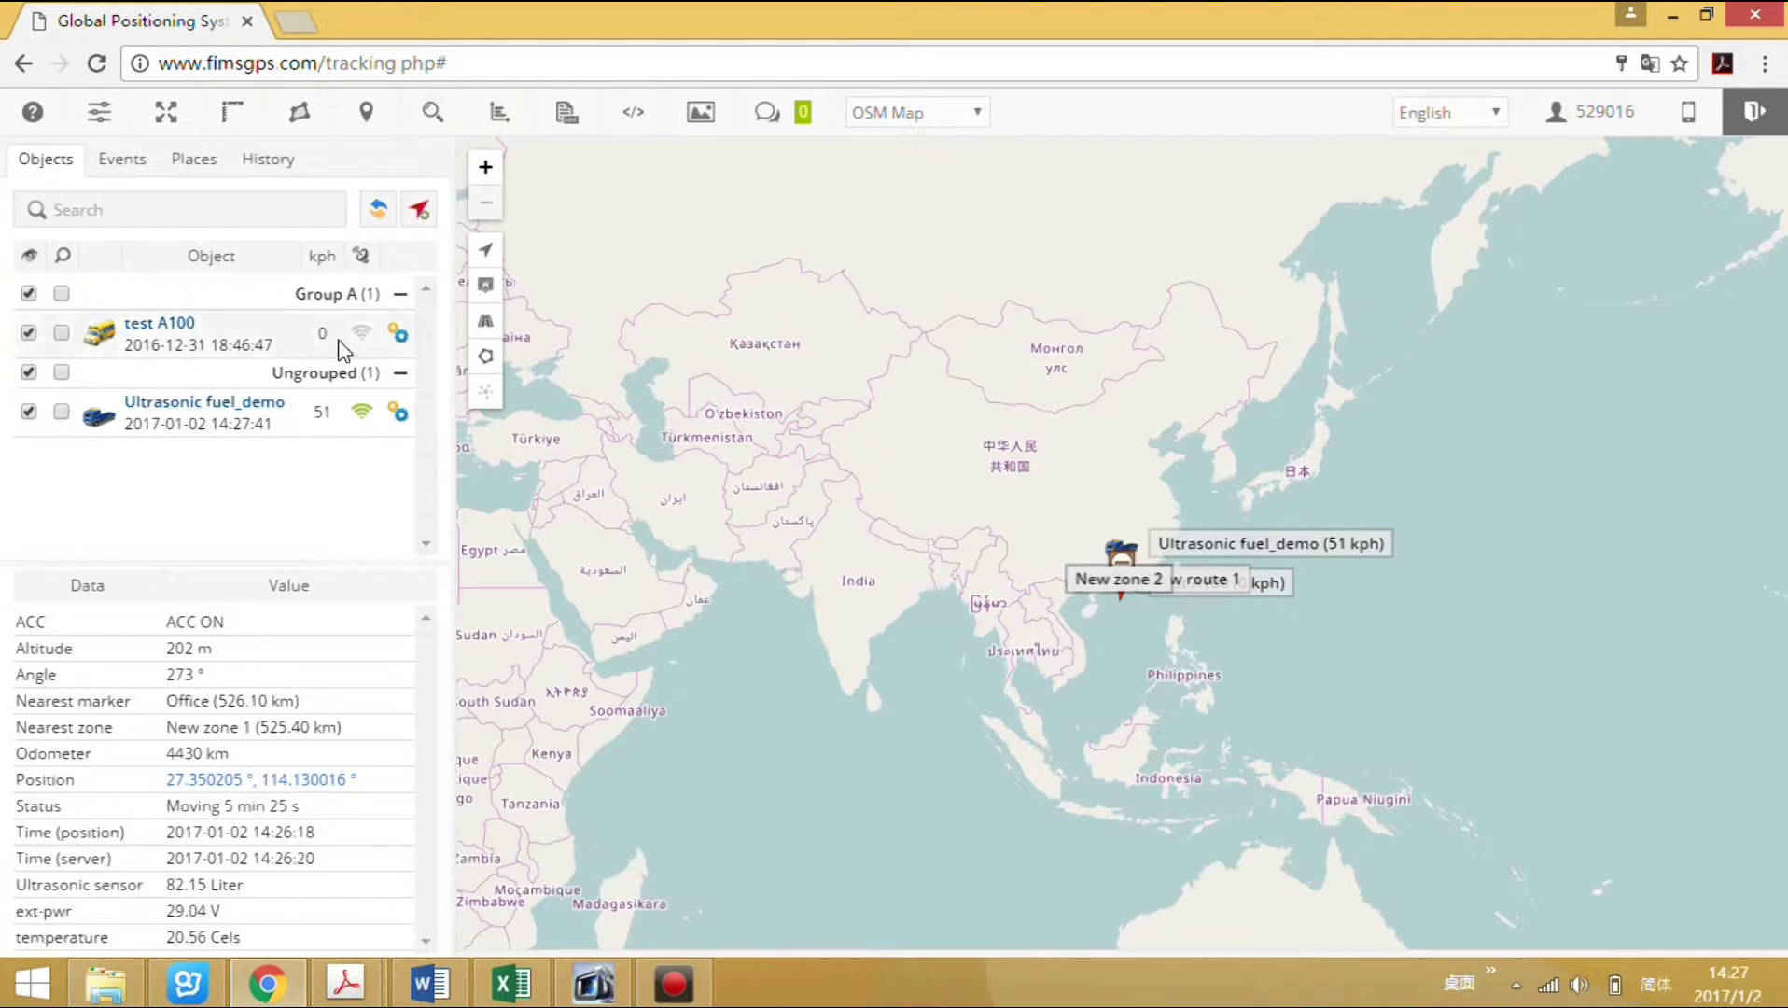
{"action": "left_click", "coordinate": [502, 114]}
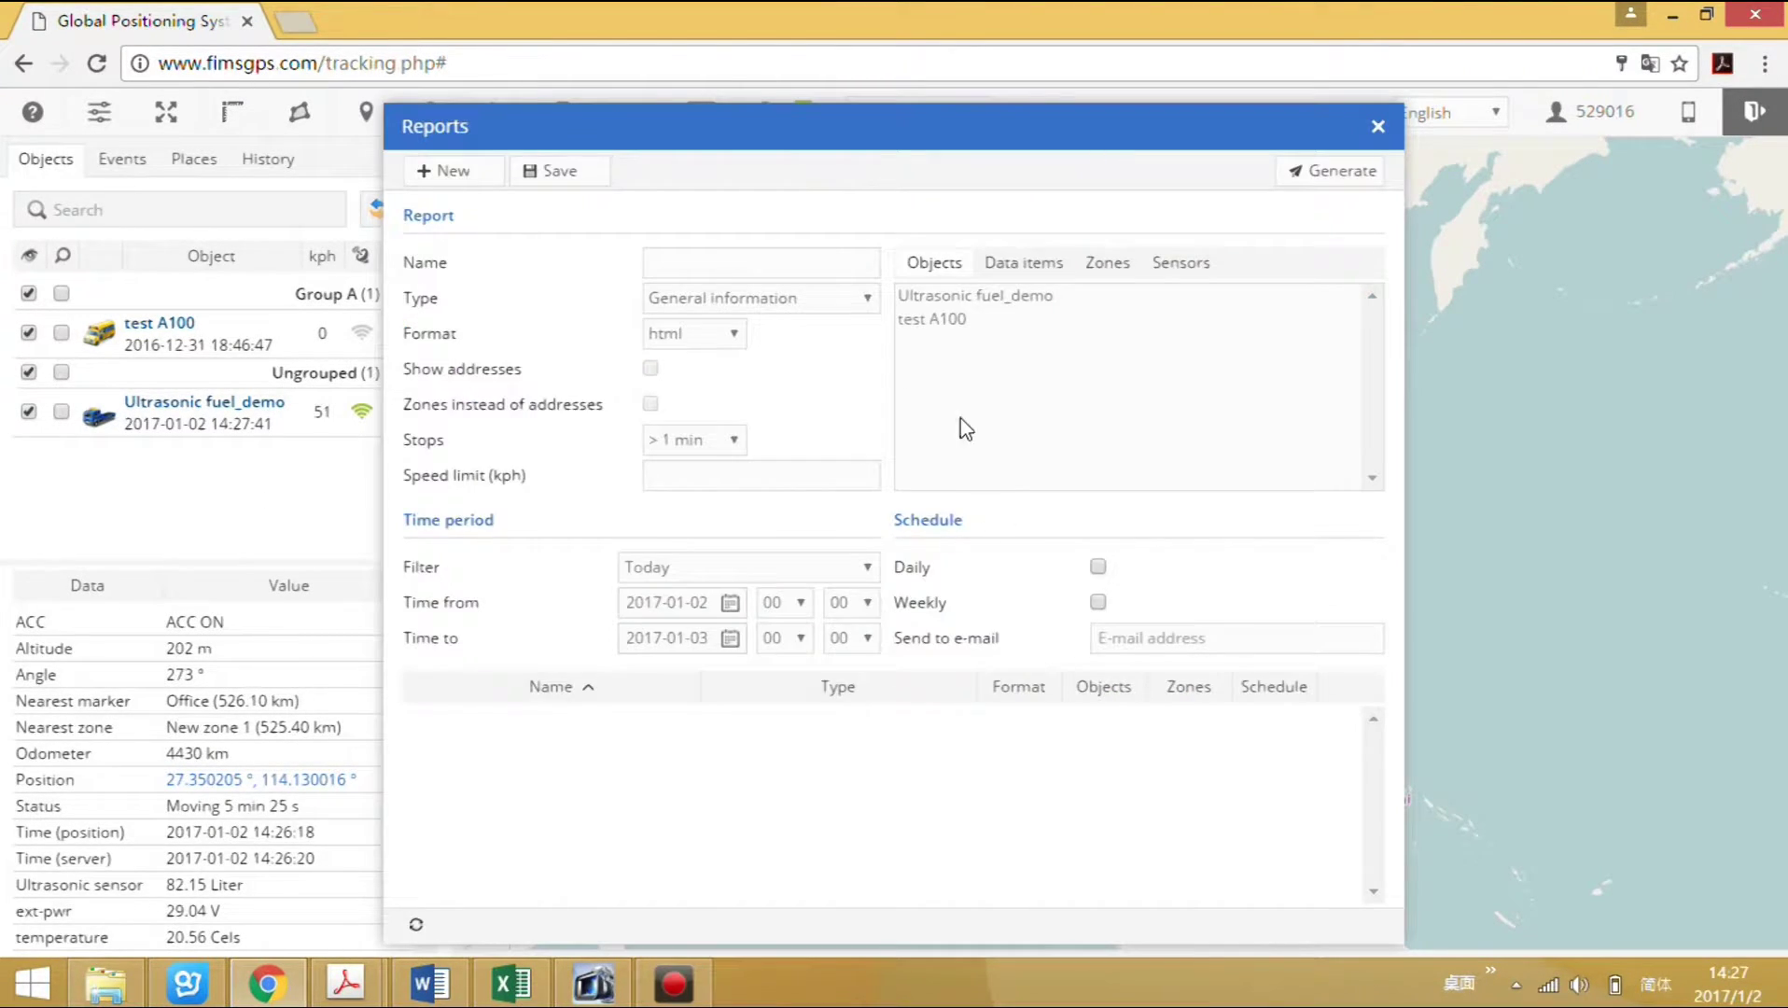
{"action": "left_click", "coordinate": [868, 301]}
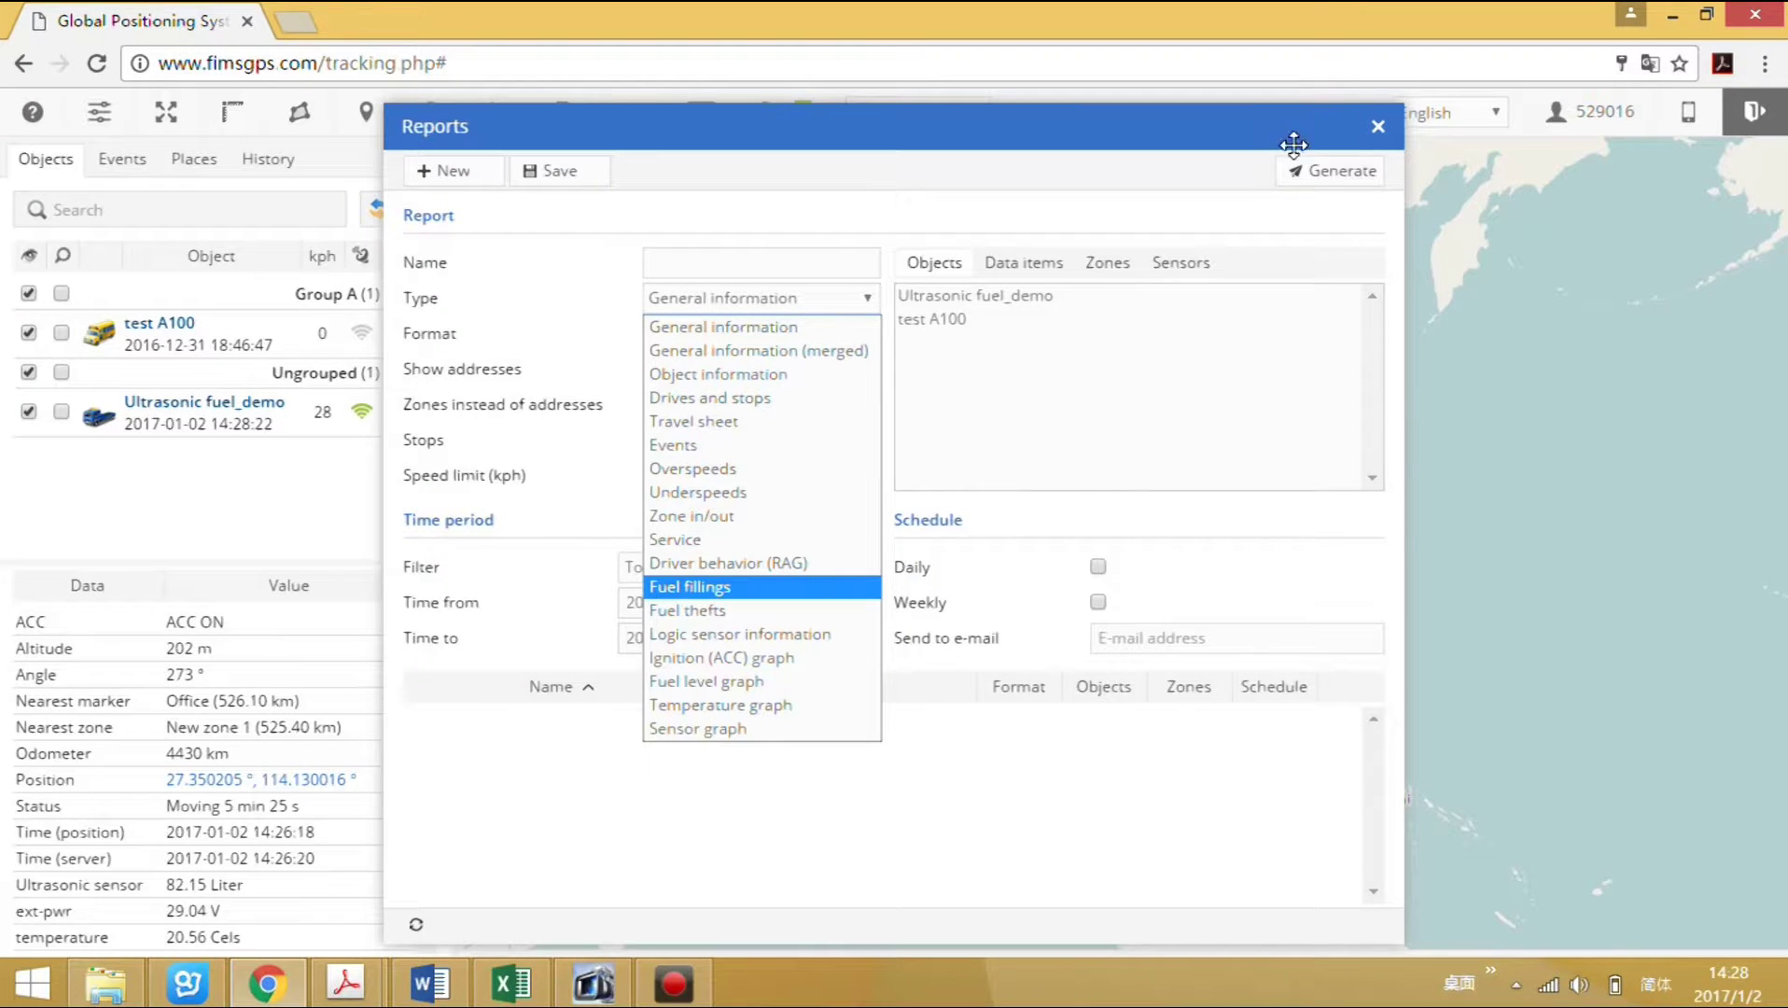
{"action": "left_click", "coordinate": [1369, 131]}
{"action": "left_click", "coordinate": [1369, 130]}
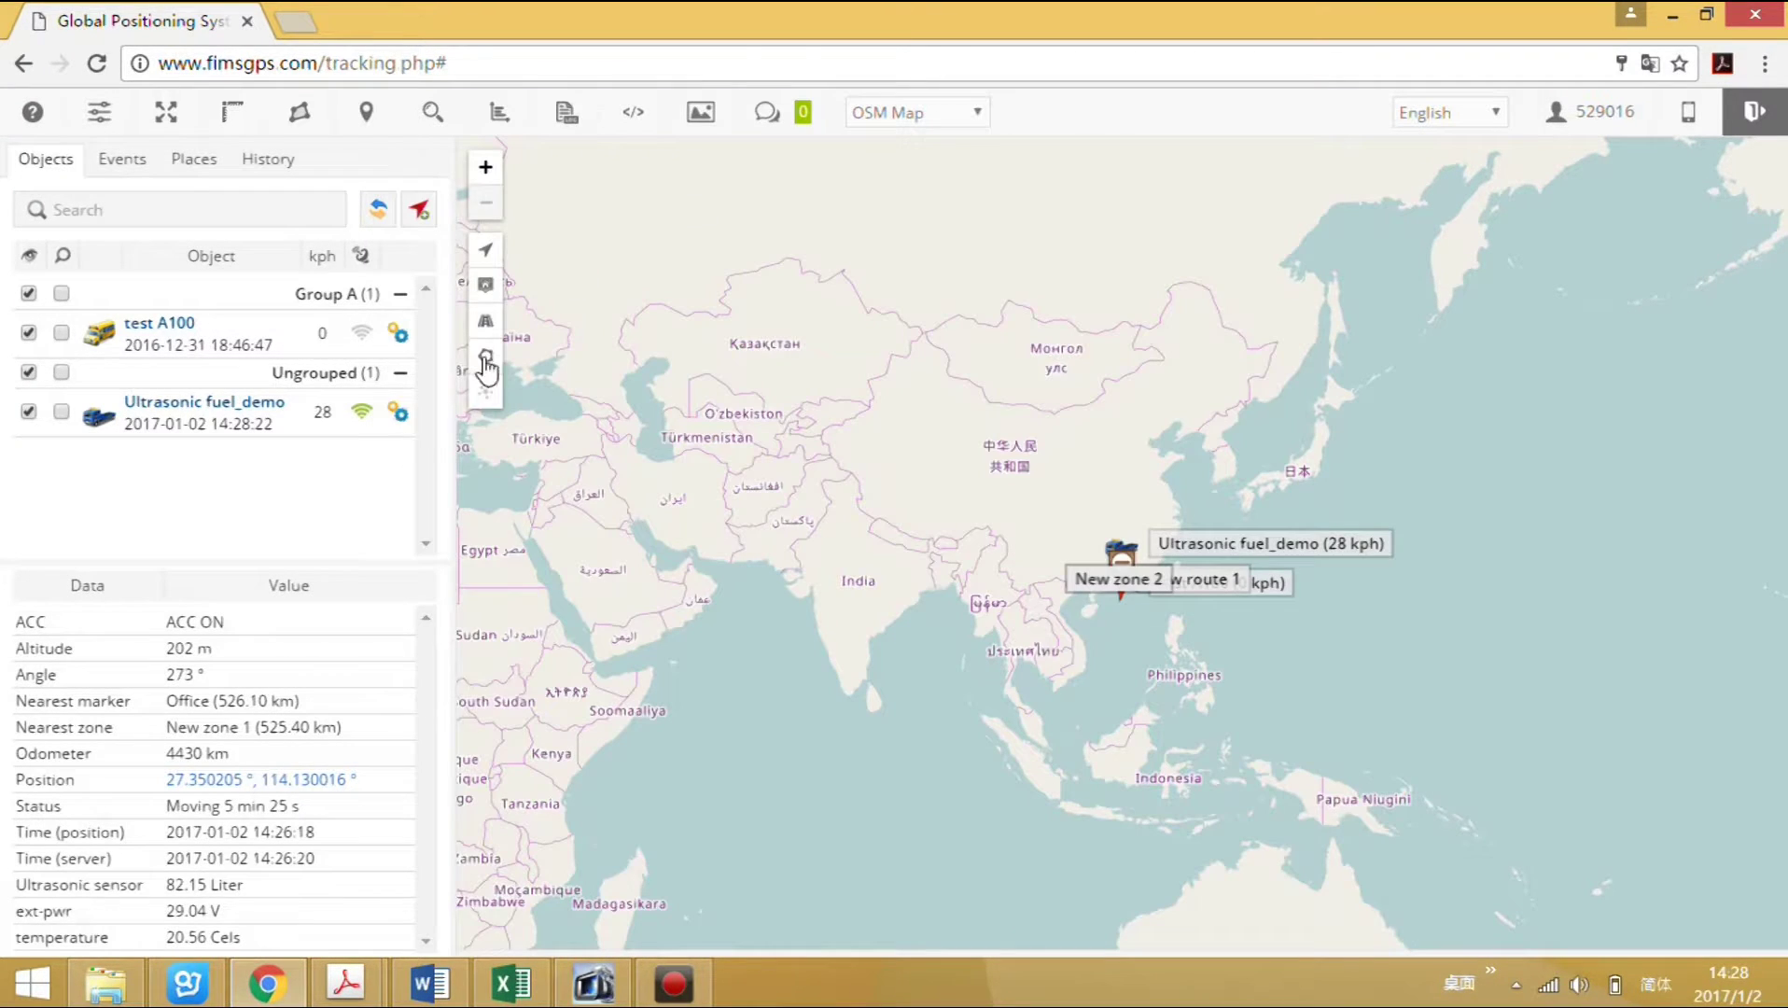
{"action": "left_click", "coordinate": [399, 413]}
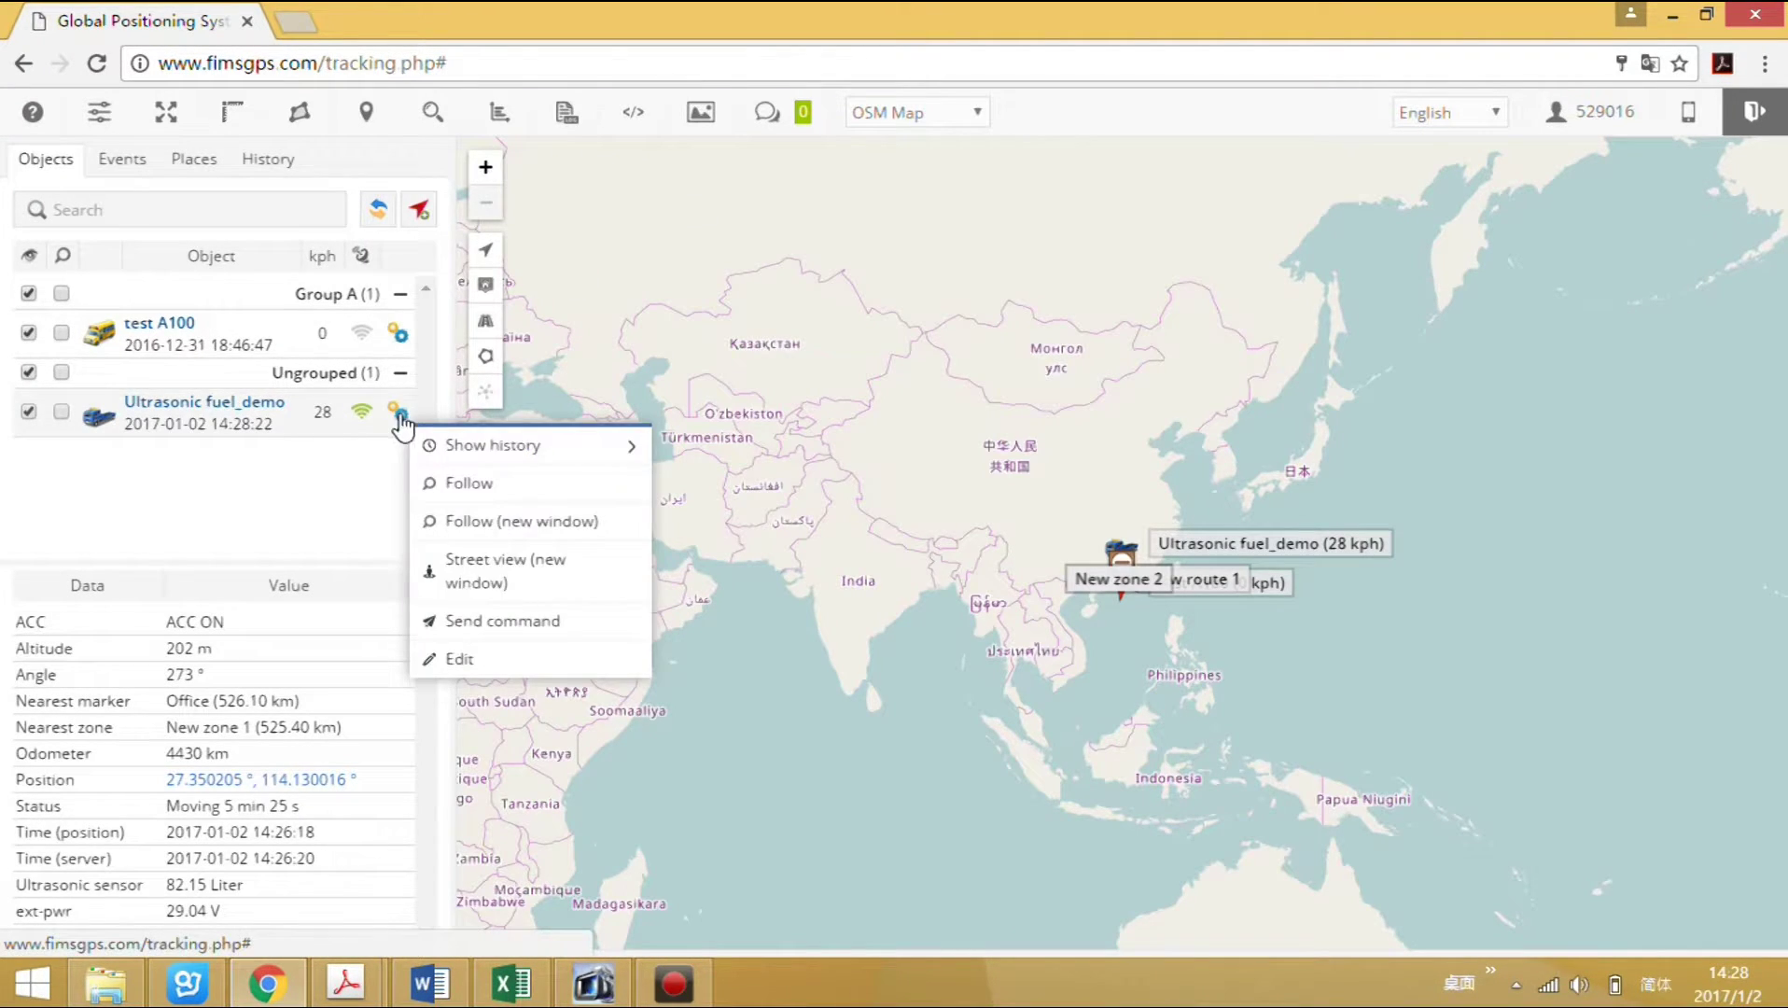
Set the min. fuel difference for fillings and for thefts to 20 and save.
{"action": "left_click", "coordinate": [467, 662]}
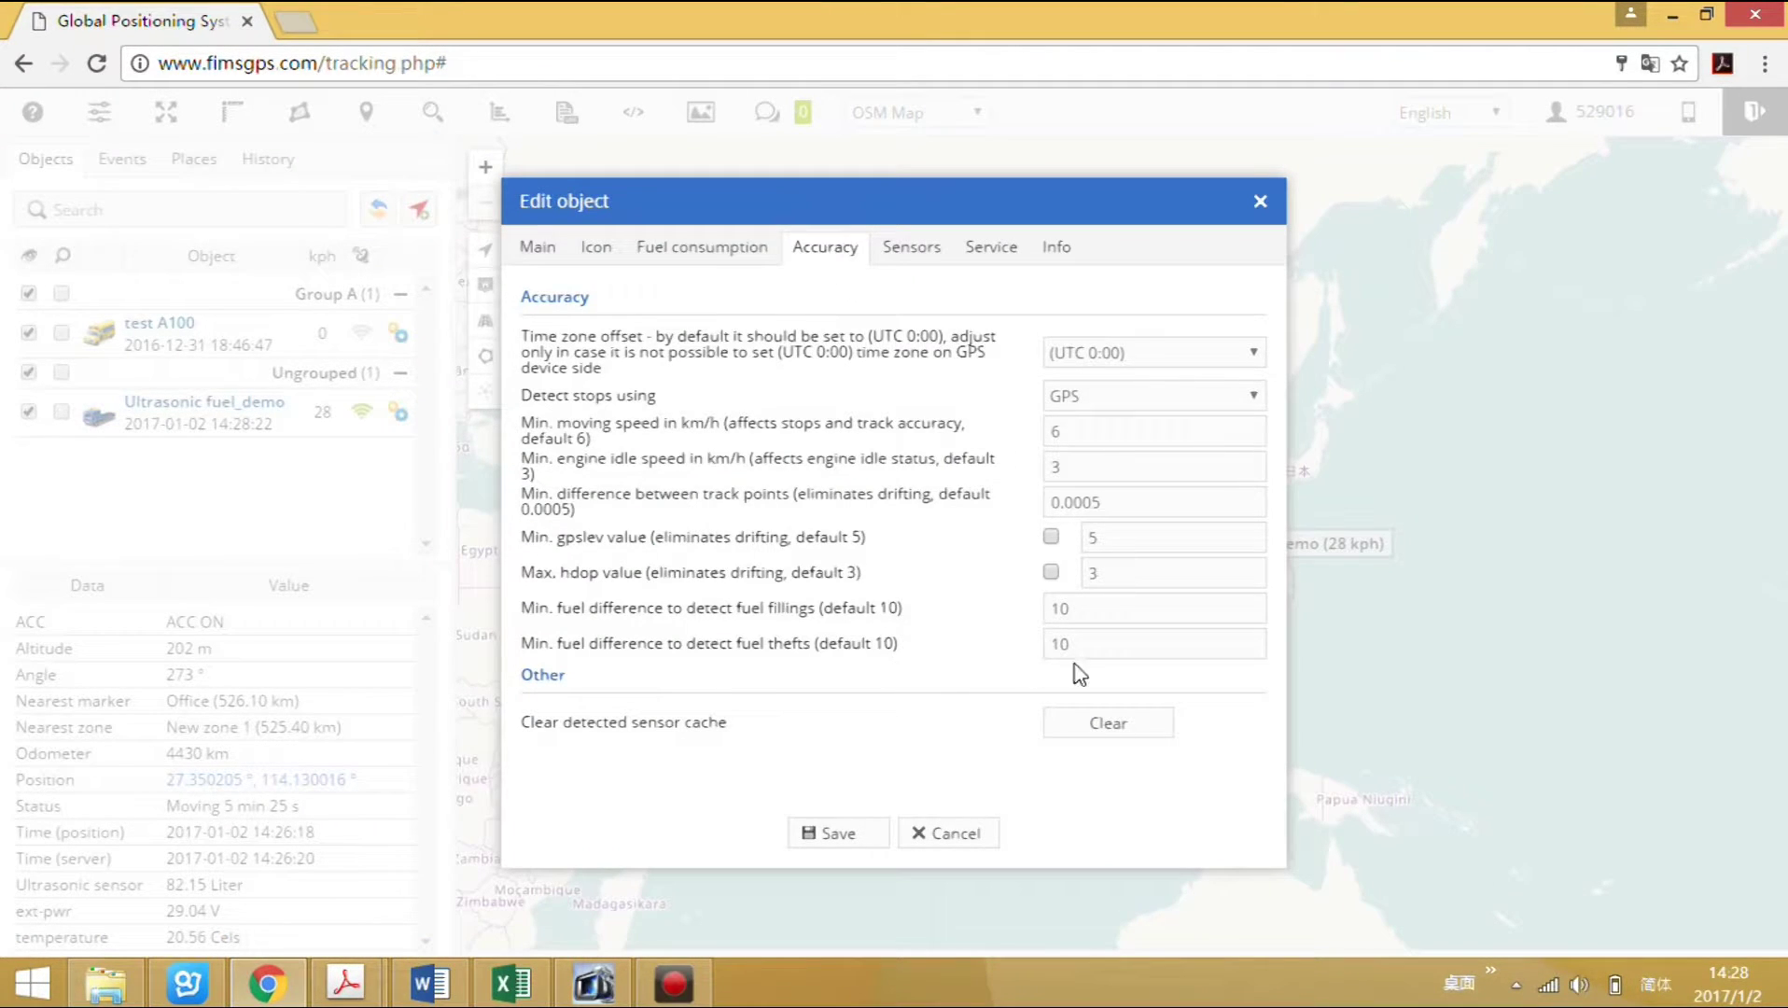
{"action": "left_click", "coordinate": [1083, 608]}
{"action": "left_click_drag", "start_coordinate": [1094, 606], "coordinate": [1014, 598]}
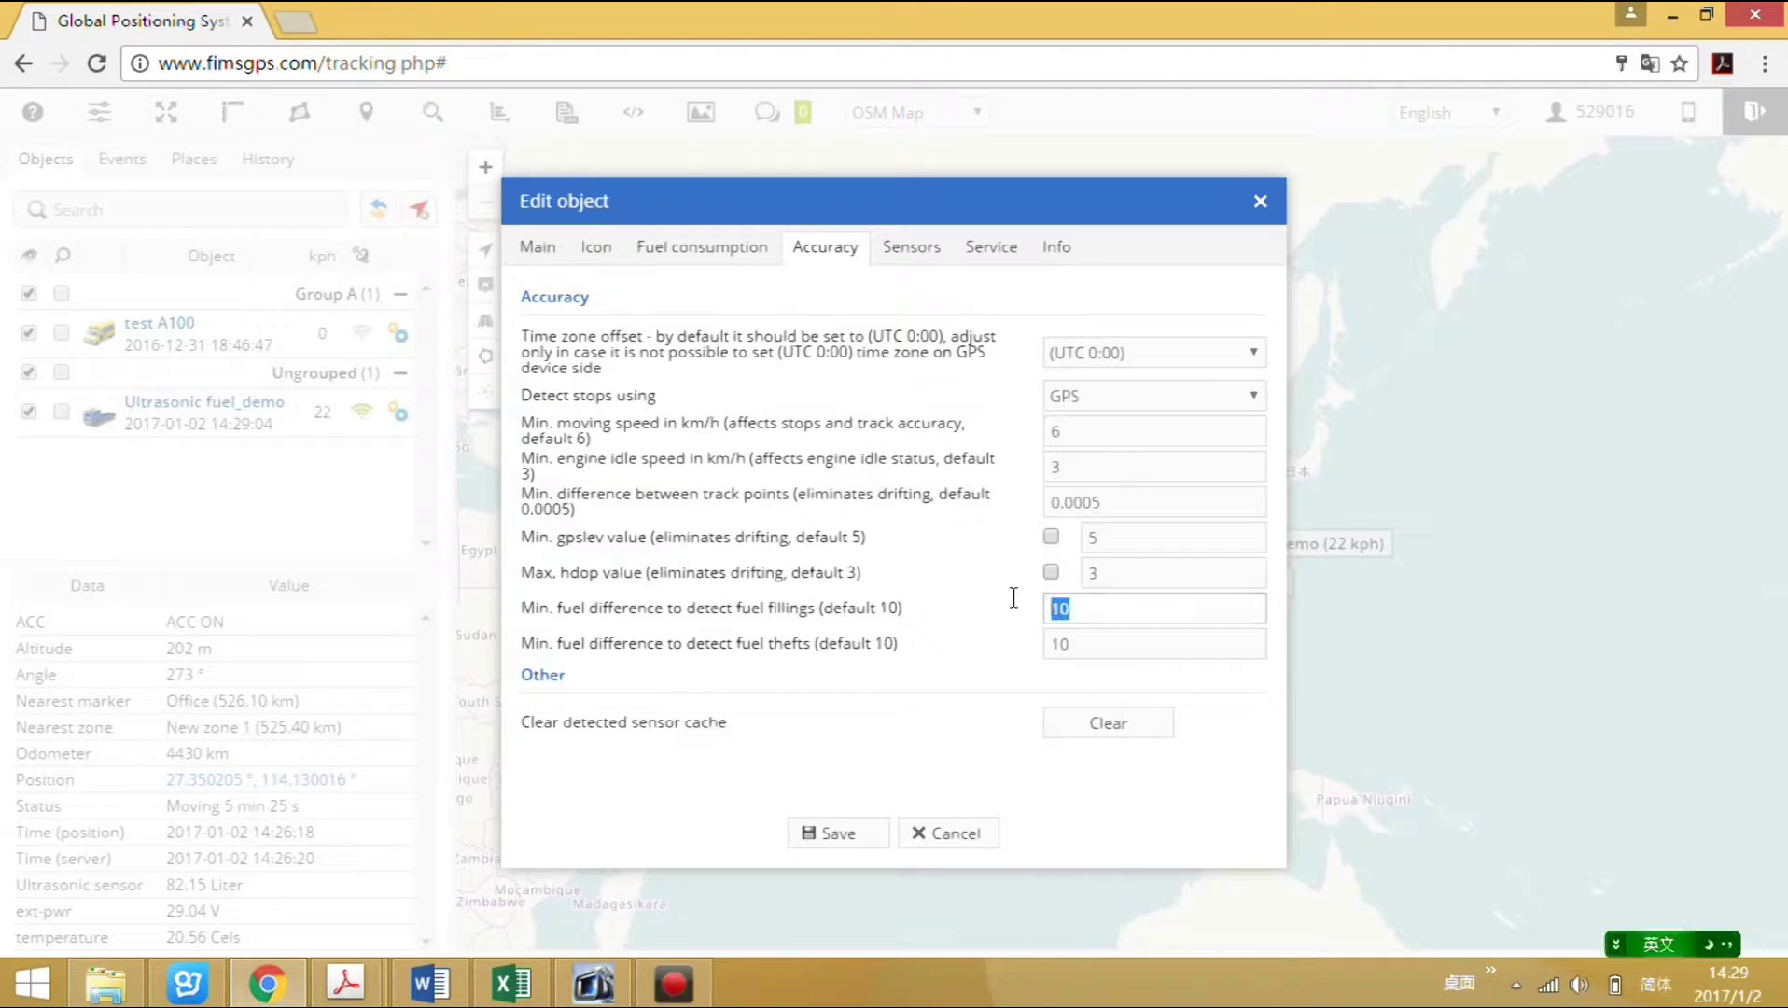
{"action": "type", "text": "20"}
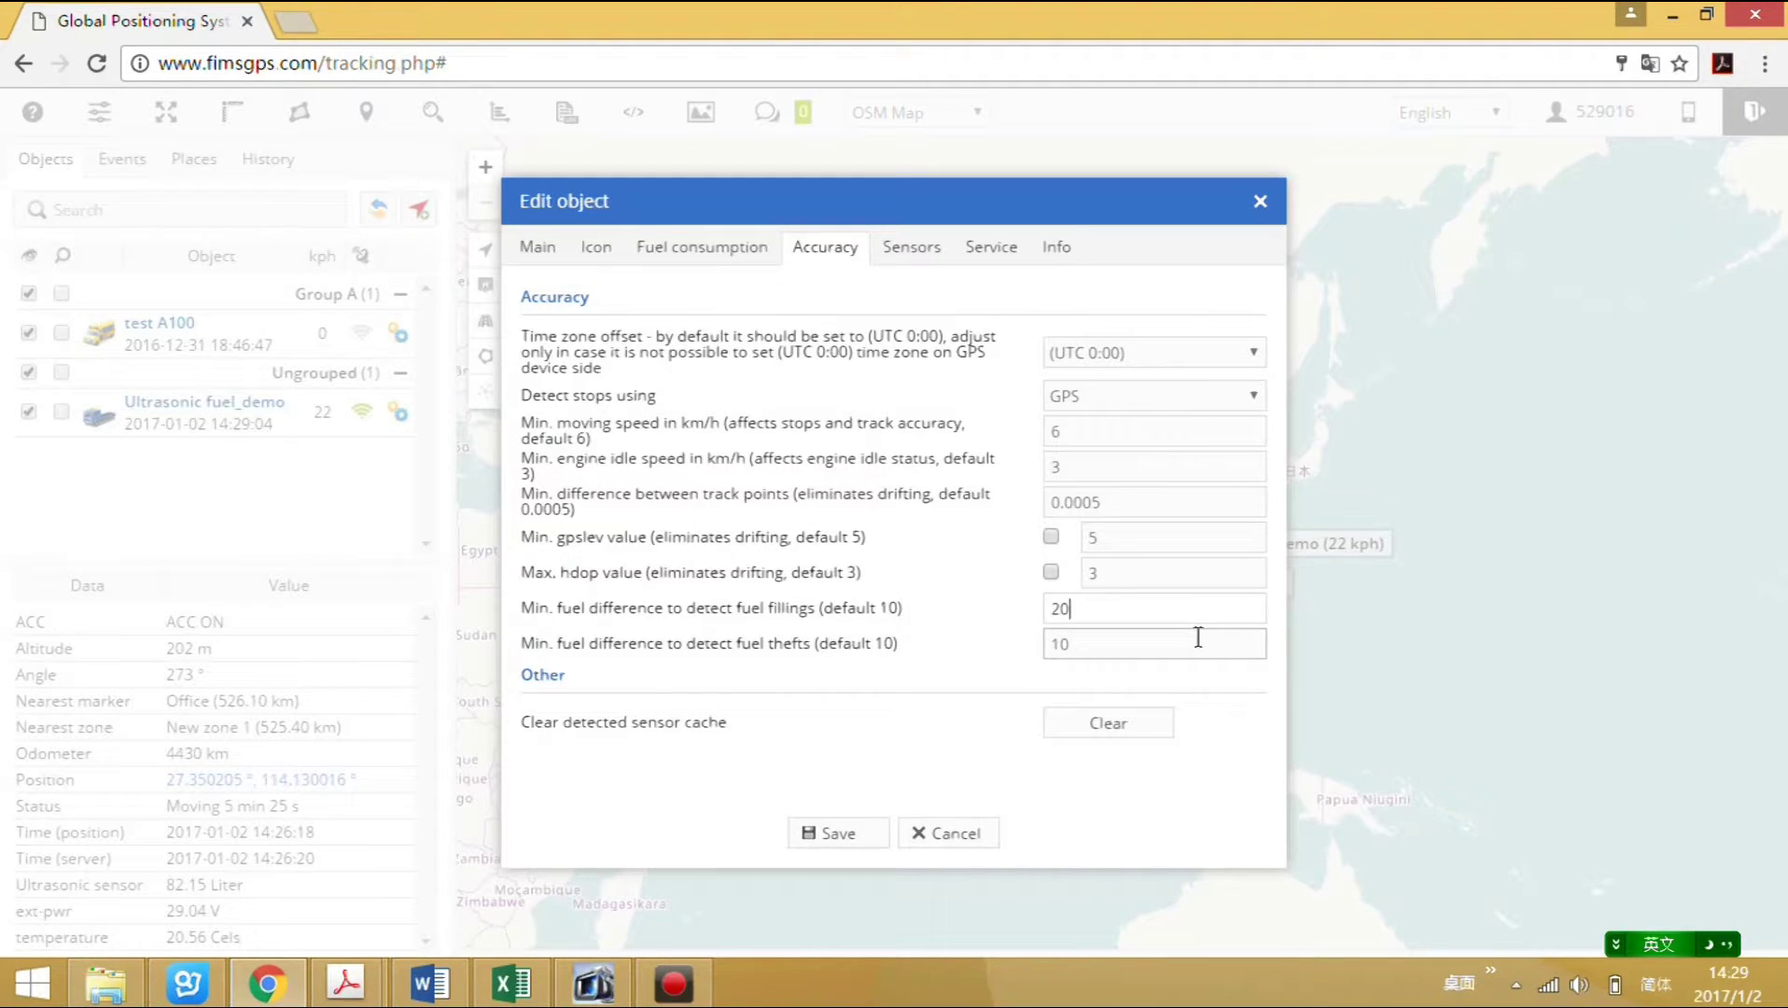
{"action": "key", "text": "Tab"}
{"action": "type", "text": "20"}
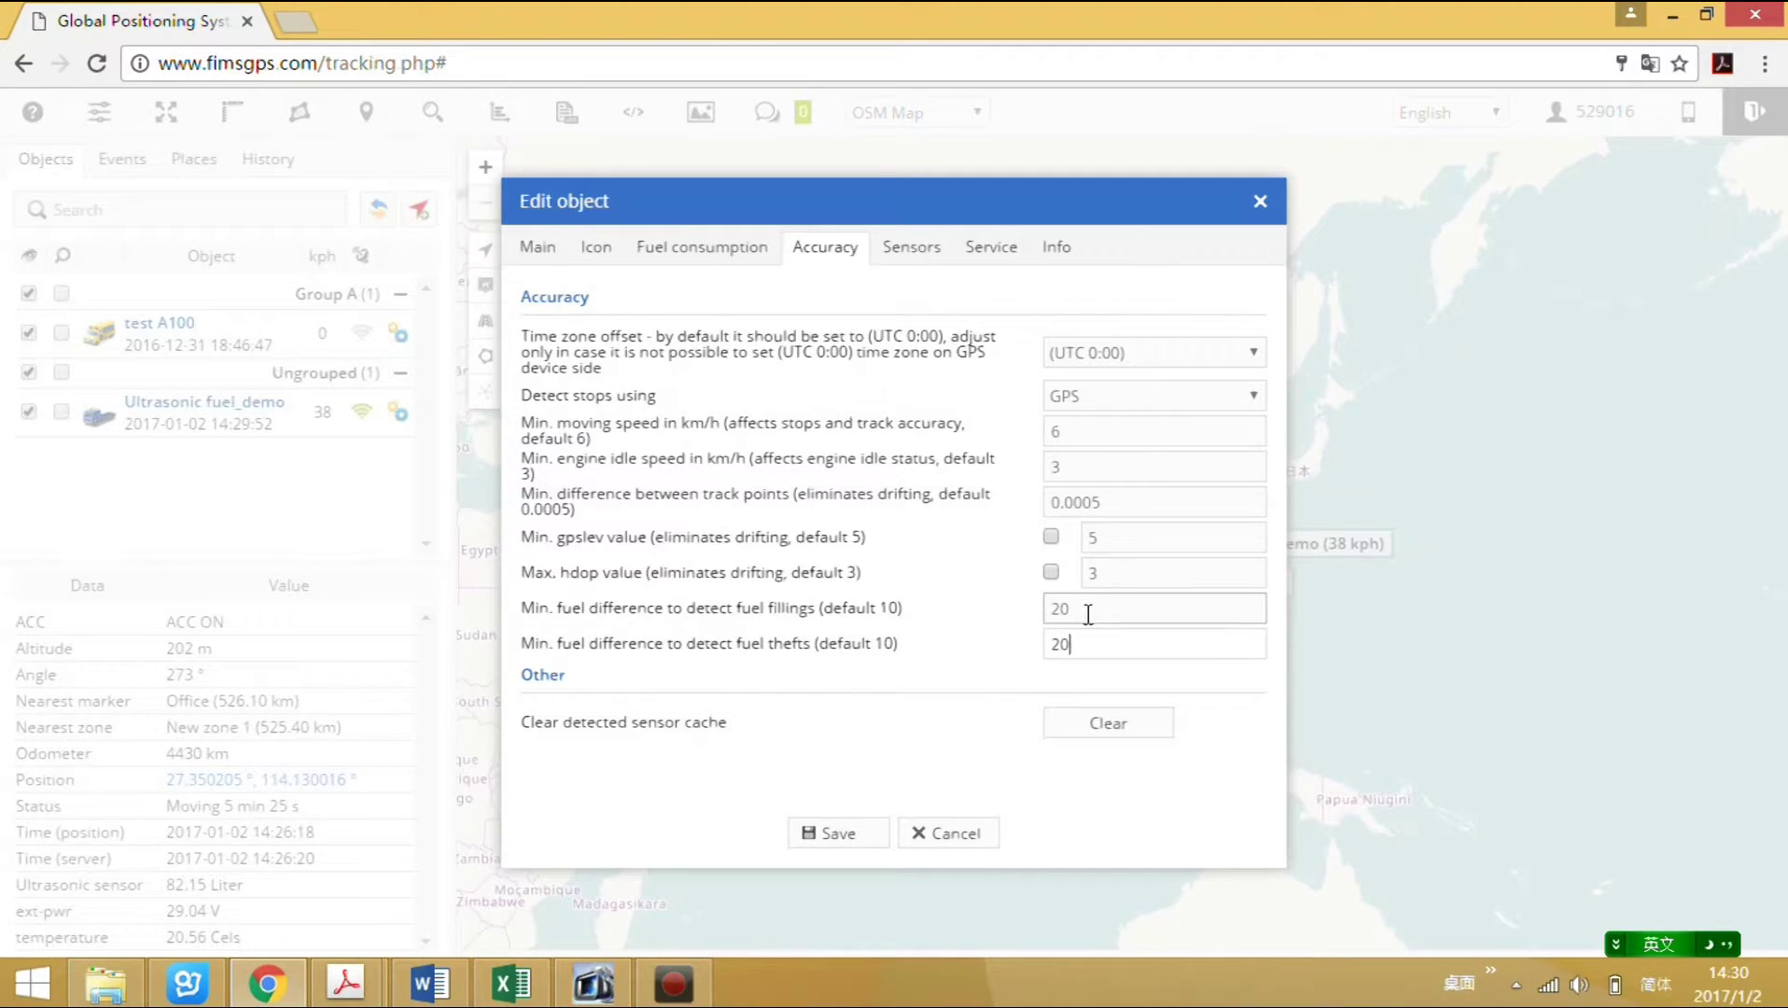
{"action": "left_click", "coordinate": [1110, 651]}
{"action": "left_click", "coordinate": [839, 840]}
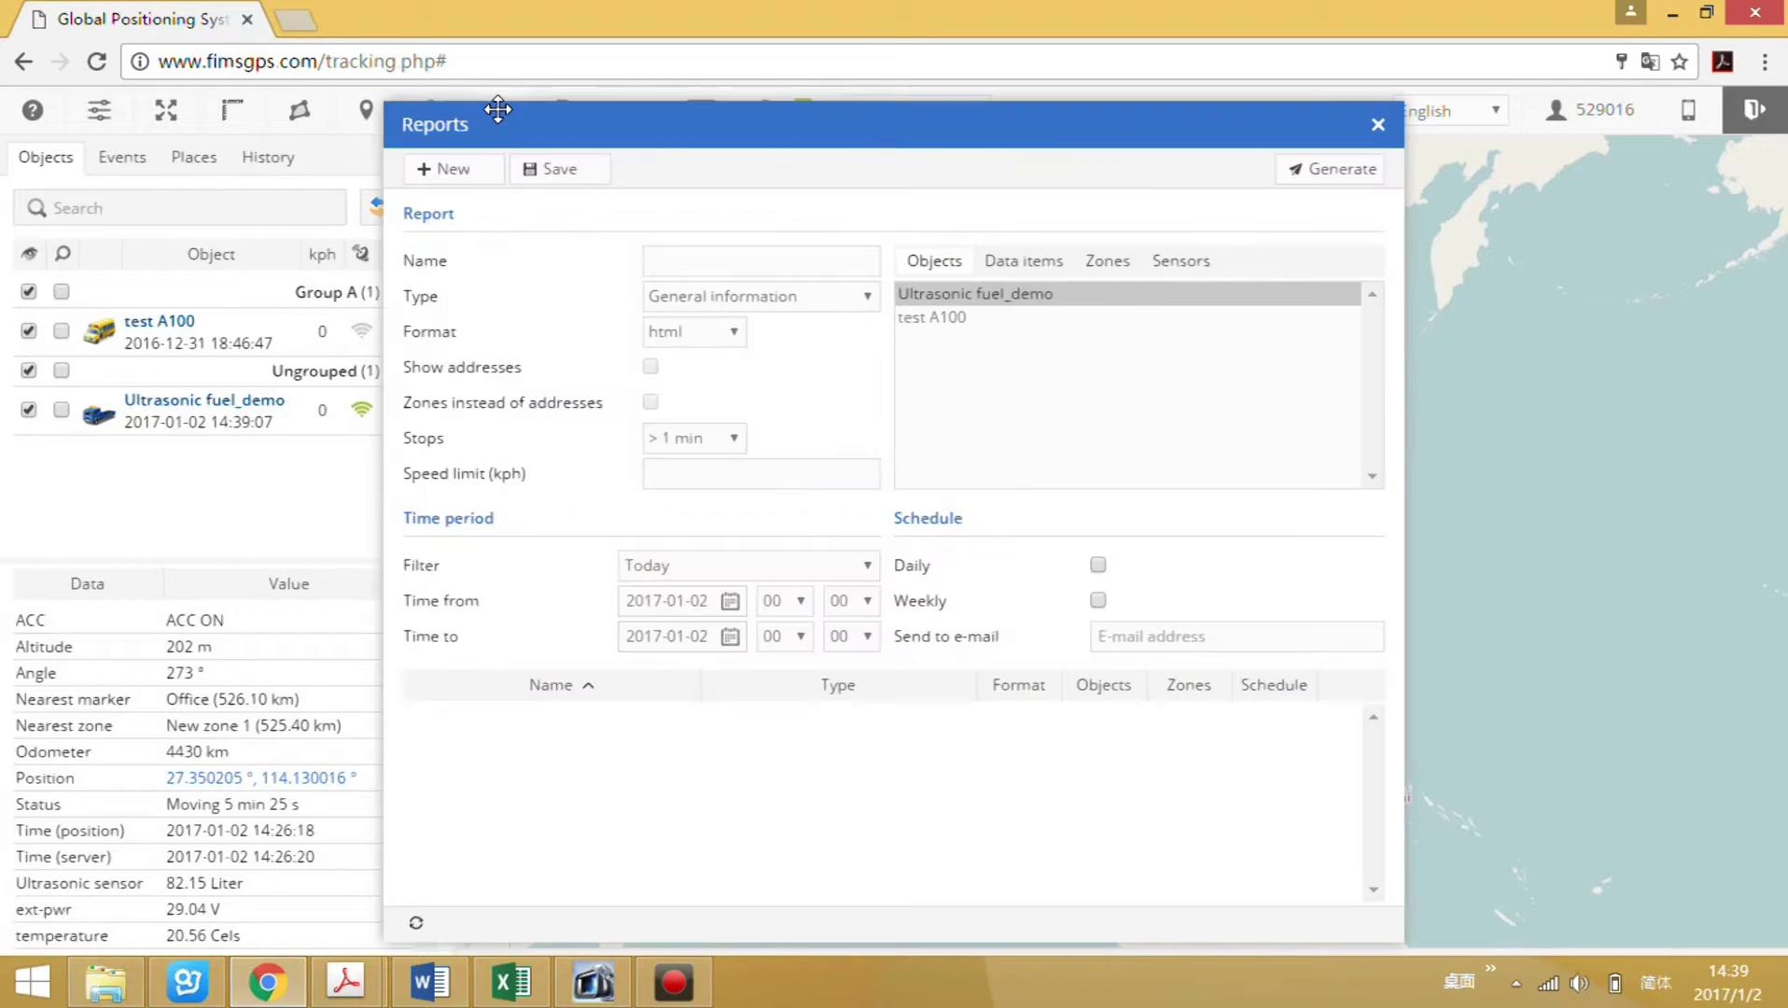
Start a Fuel fillings report for the Ultrasonic fuel_demo vehicle.
{"action": "left_click", "coordinate": [500, 114]}
{"action": "left_click", "coordinate": [865, 297]}
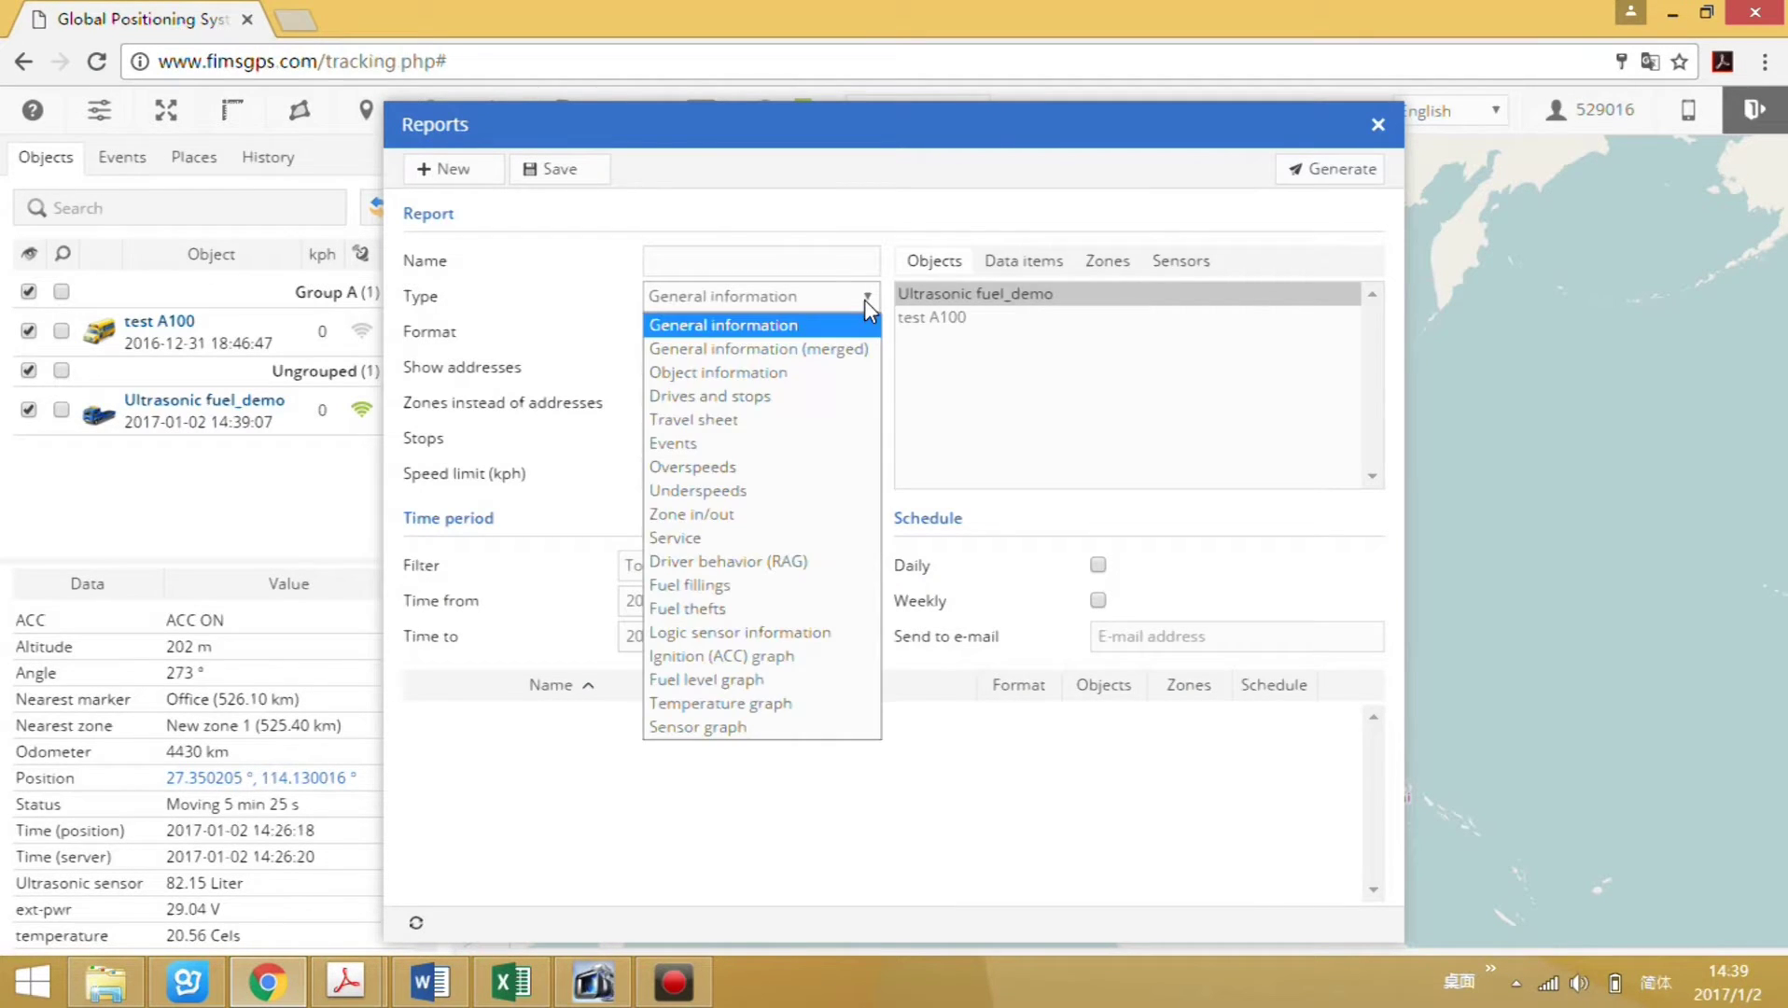
{"action": "left_click", "coordinate": [692, 585]}
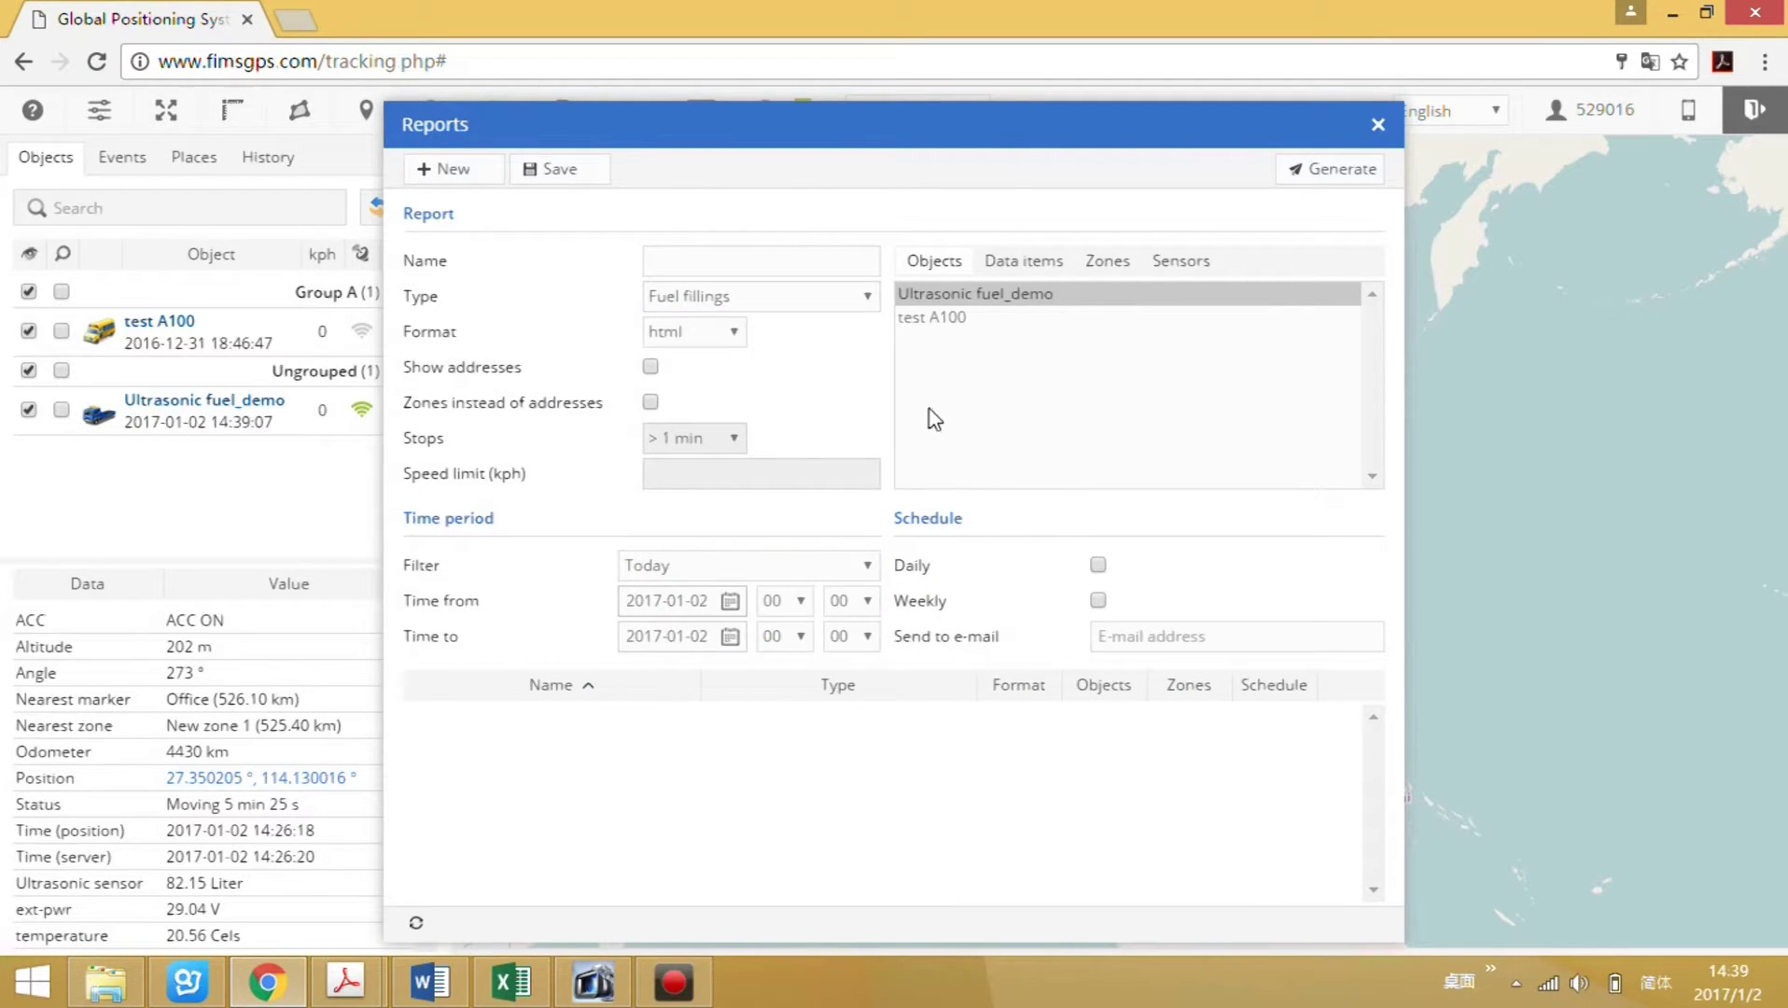
{"action": "left_click", "coordinate": [995, 299]}
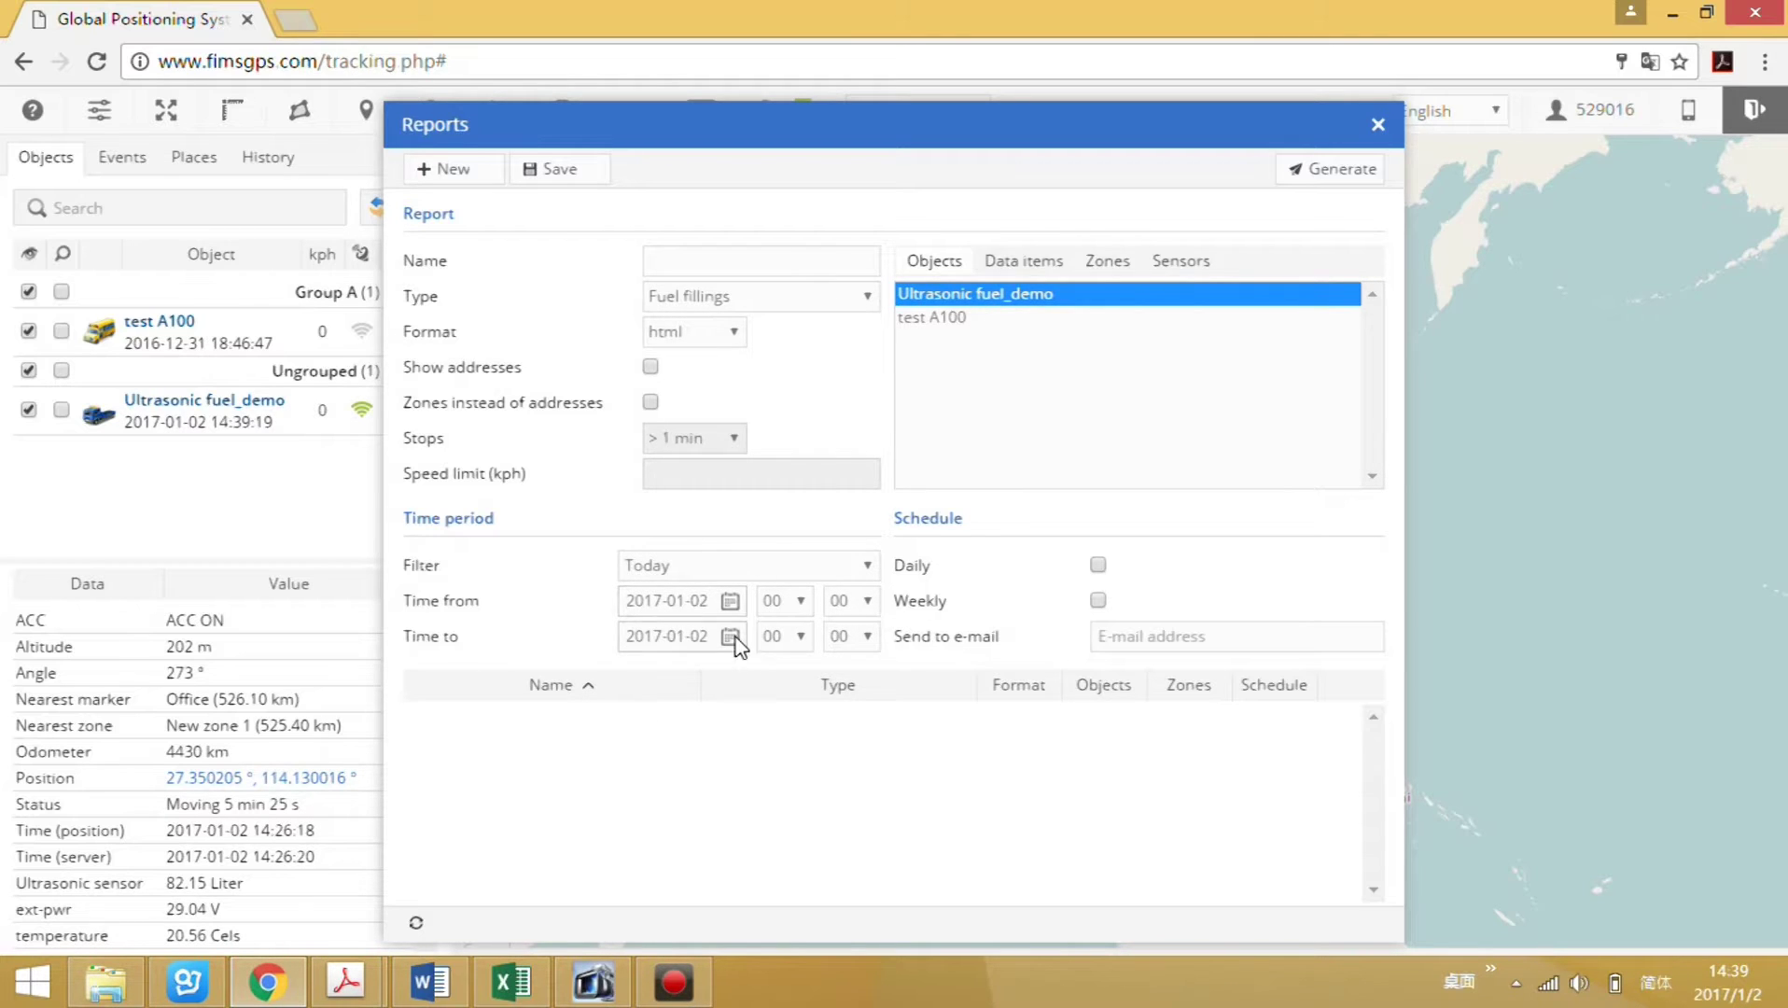
Set the report period from 2016-12-01 to 2016-12-20.
{"action": "left_click", "coordinate": [734, 601]}
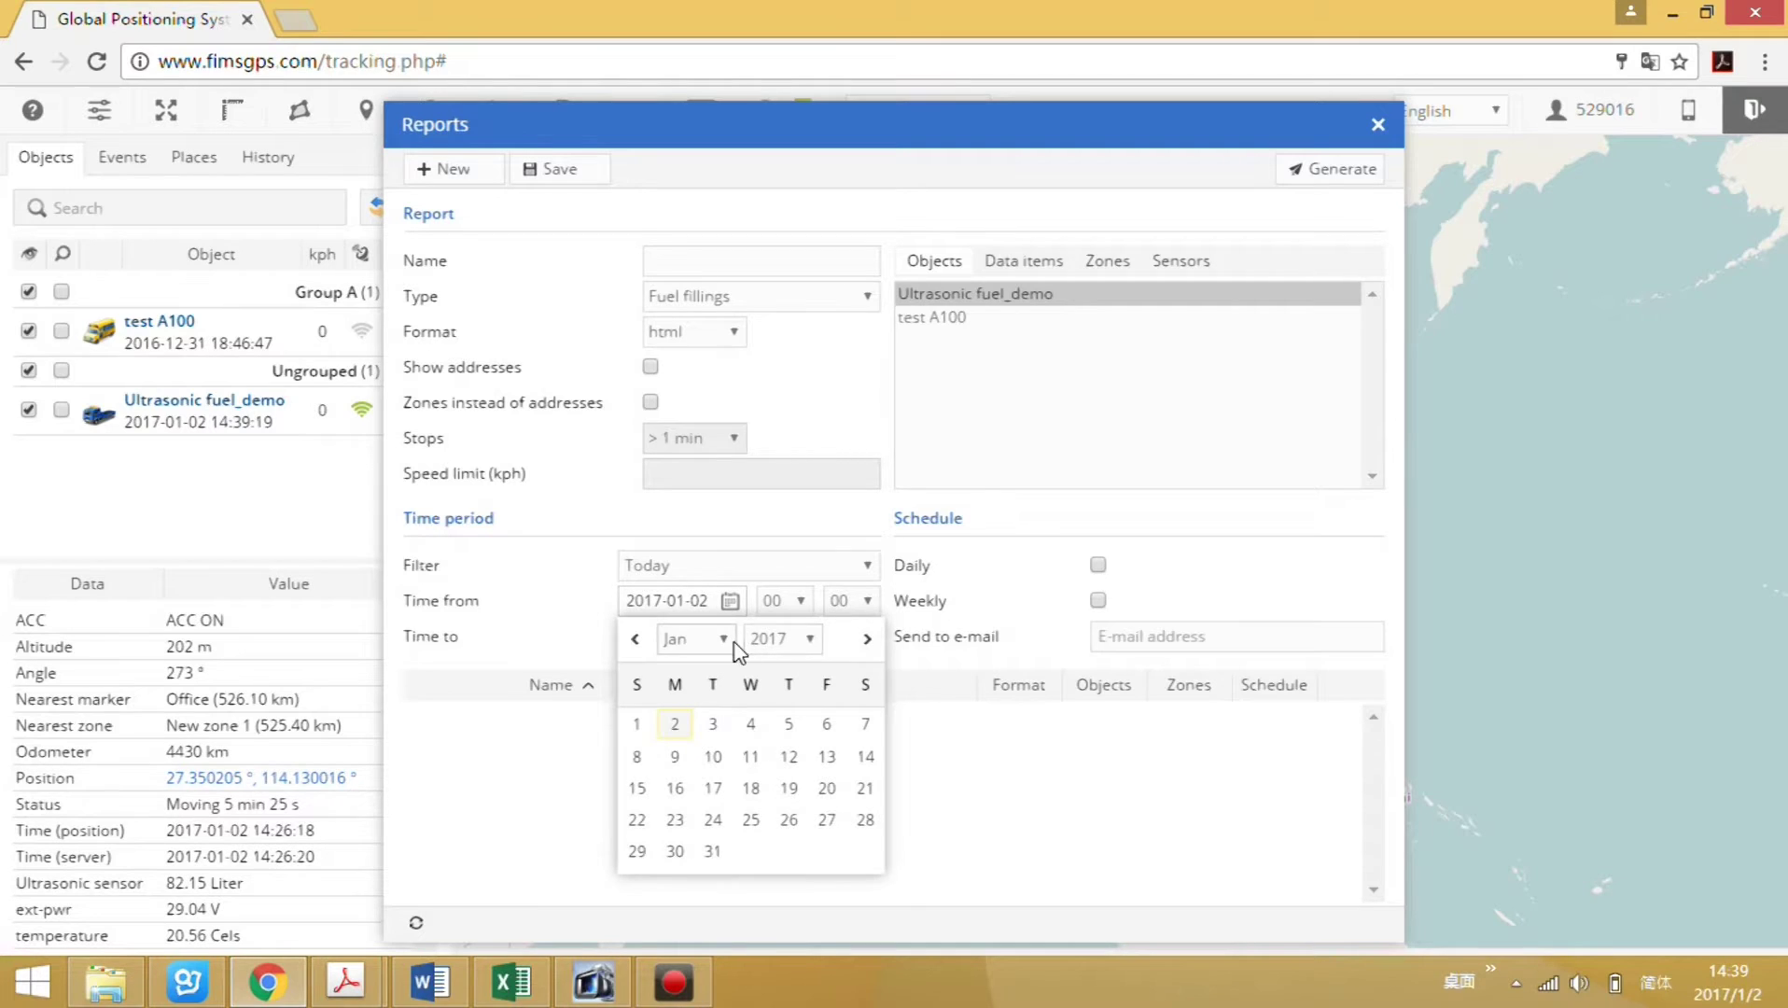
{"action": "left_click", "coordinate": [810, 646]}
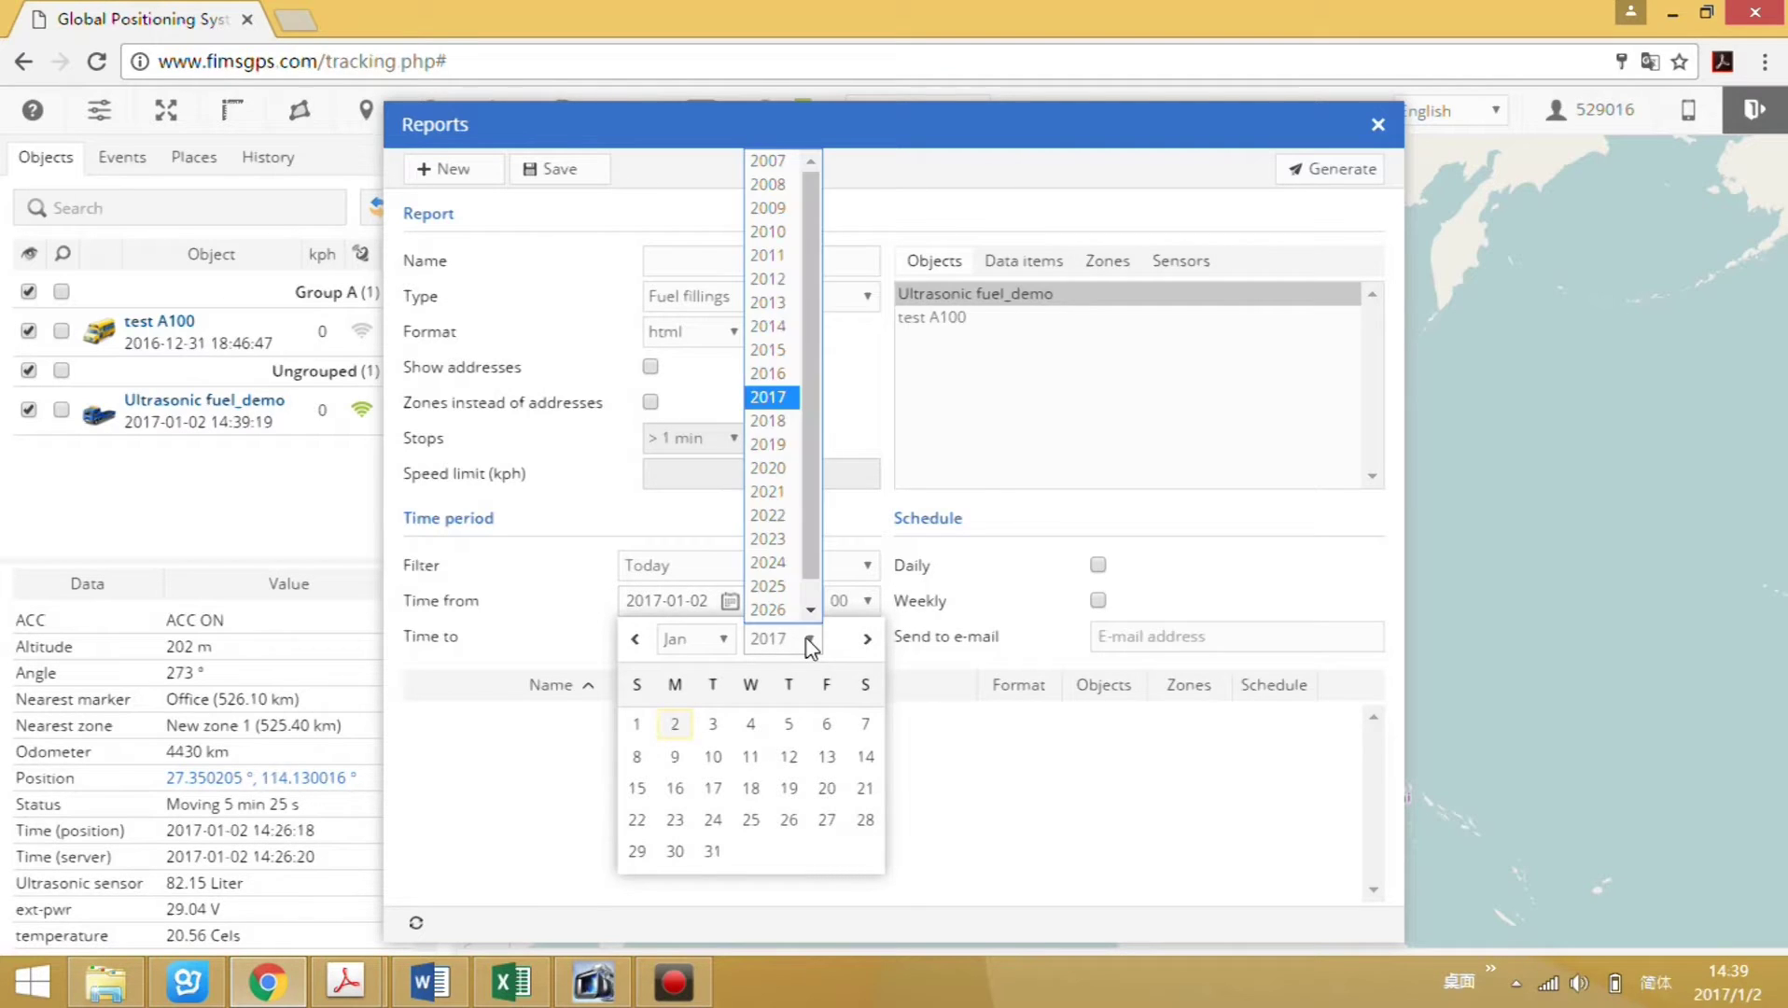
{"action": "left_click", "coordinate": [782, 372]}
{"action": "left_click", "coordinate": [727, 645]}
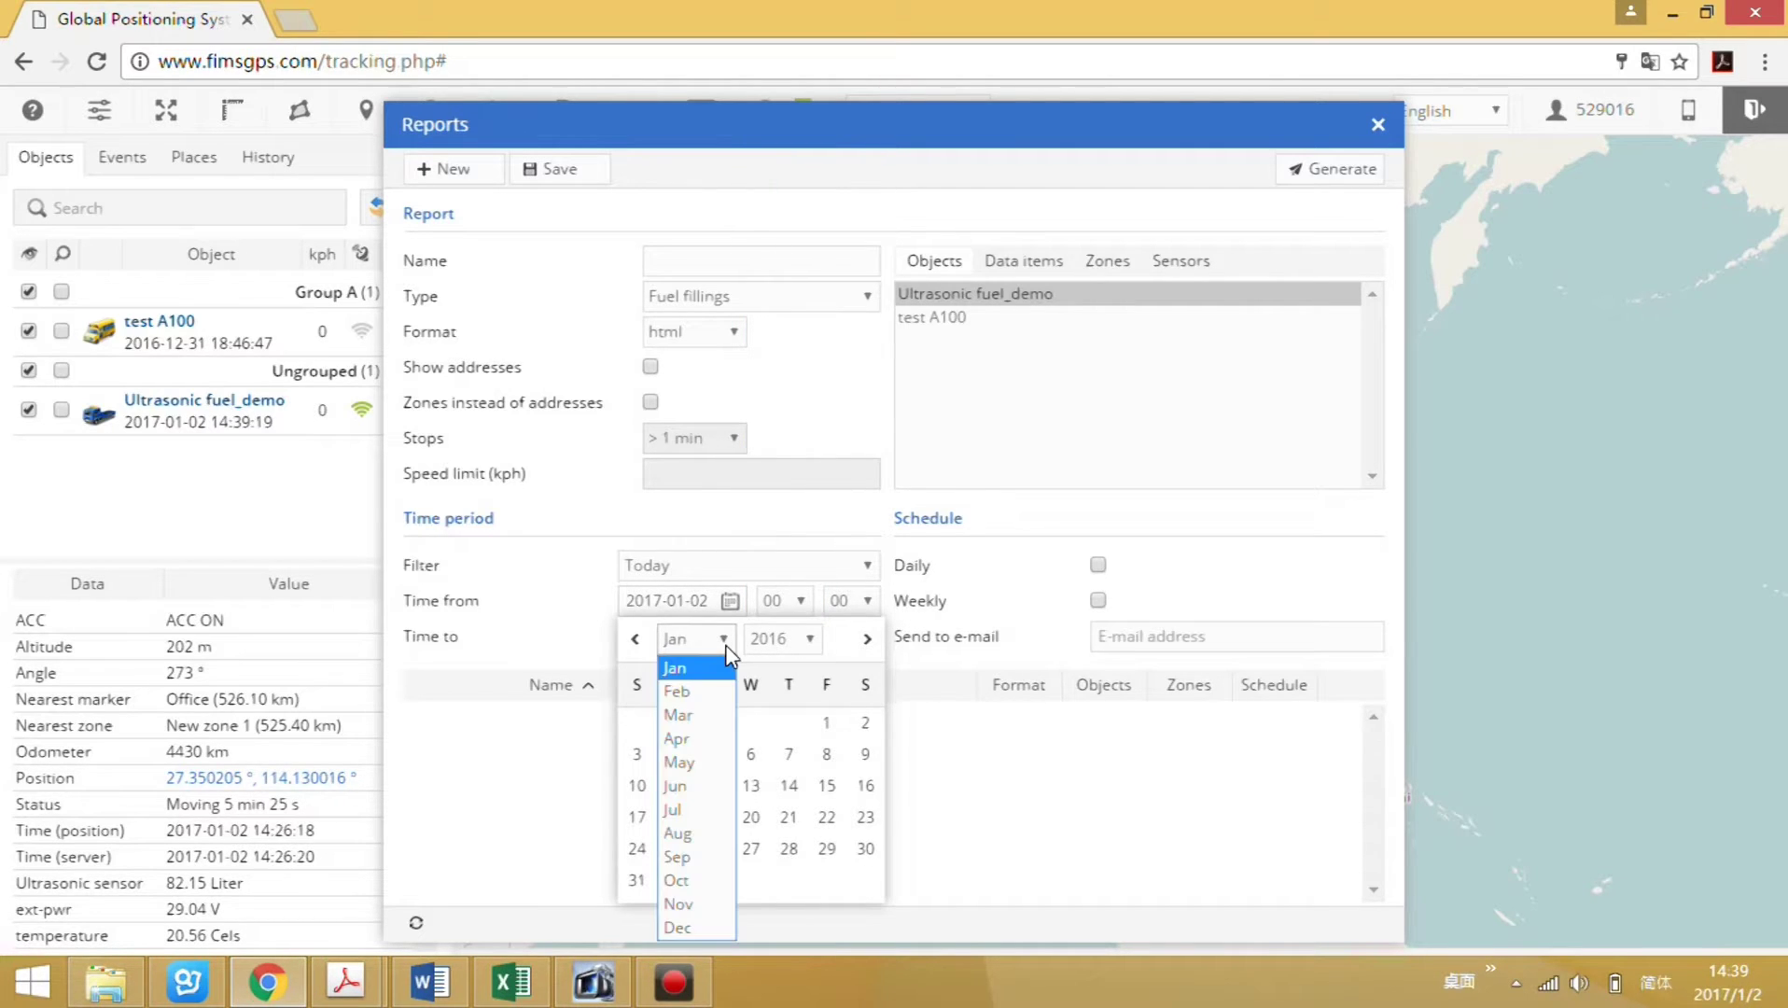
{"action": "left_click", "coordinate": [678, 927]}
{"action": "left_click", "coordinate": [788, 723]}
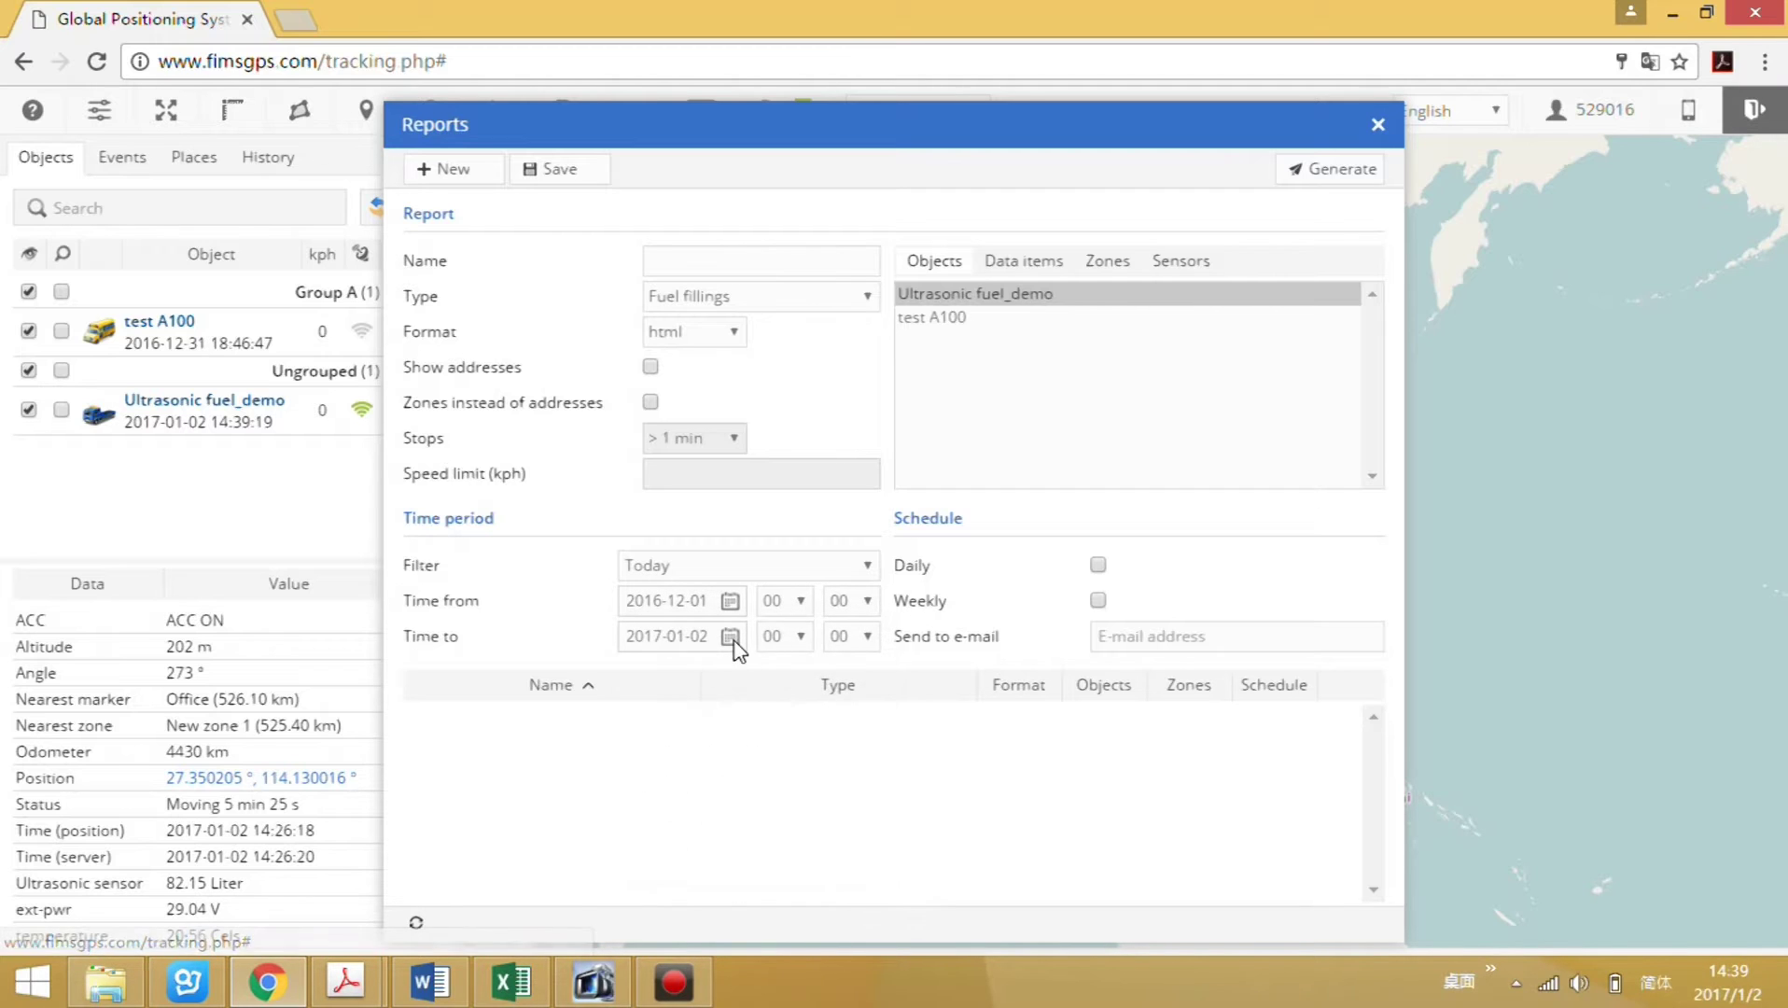
{"action": "left_click", "coordinate": [733, 638]}
{"action": "left_click", "coordinate": [808, 677]}
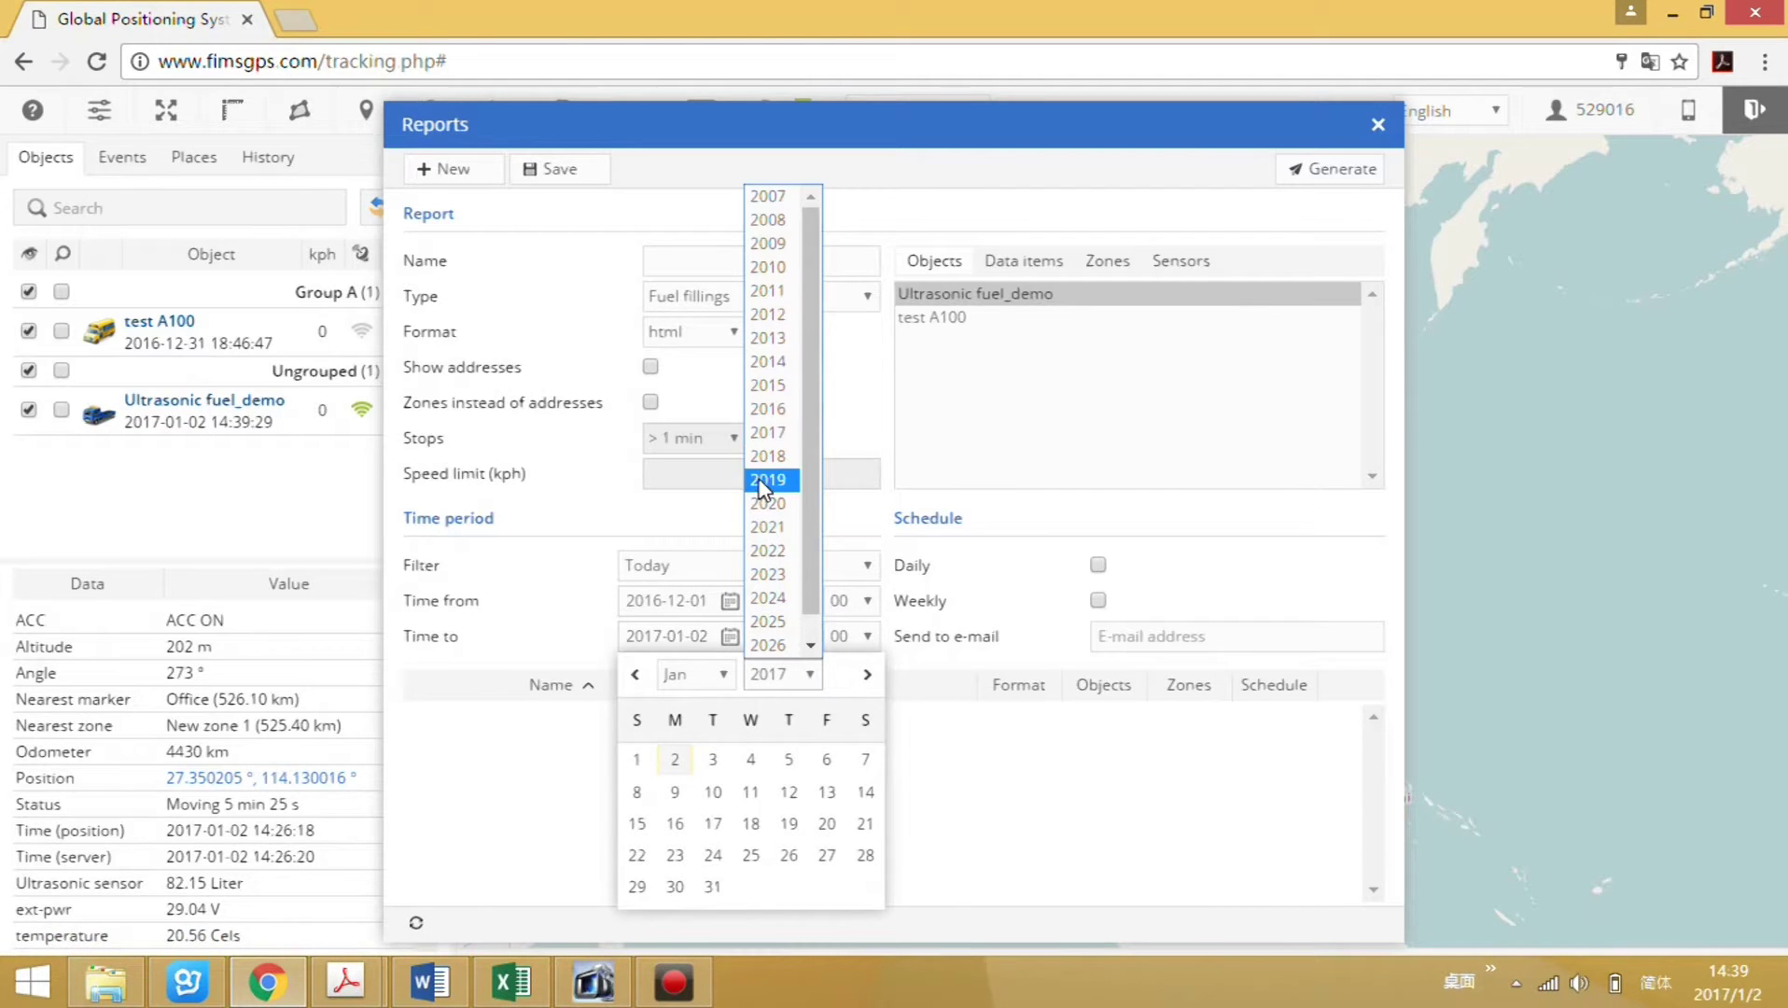
{"action": "left_click", "coordinate": [767, 408]}
{"action": "left_click", "coordinate": [725, 677]}
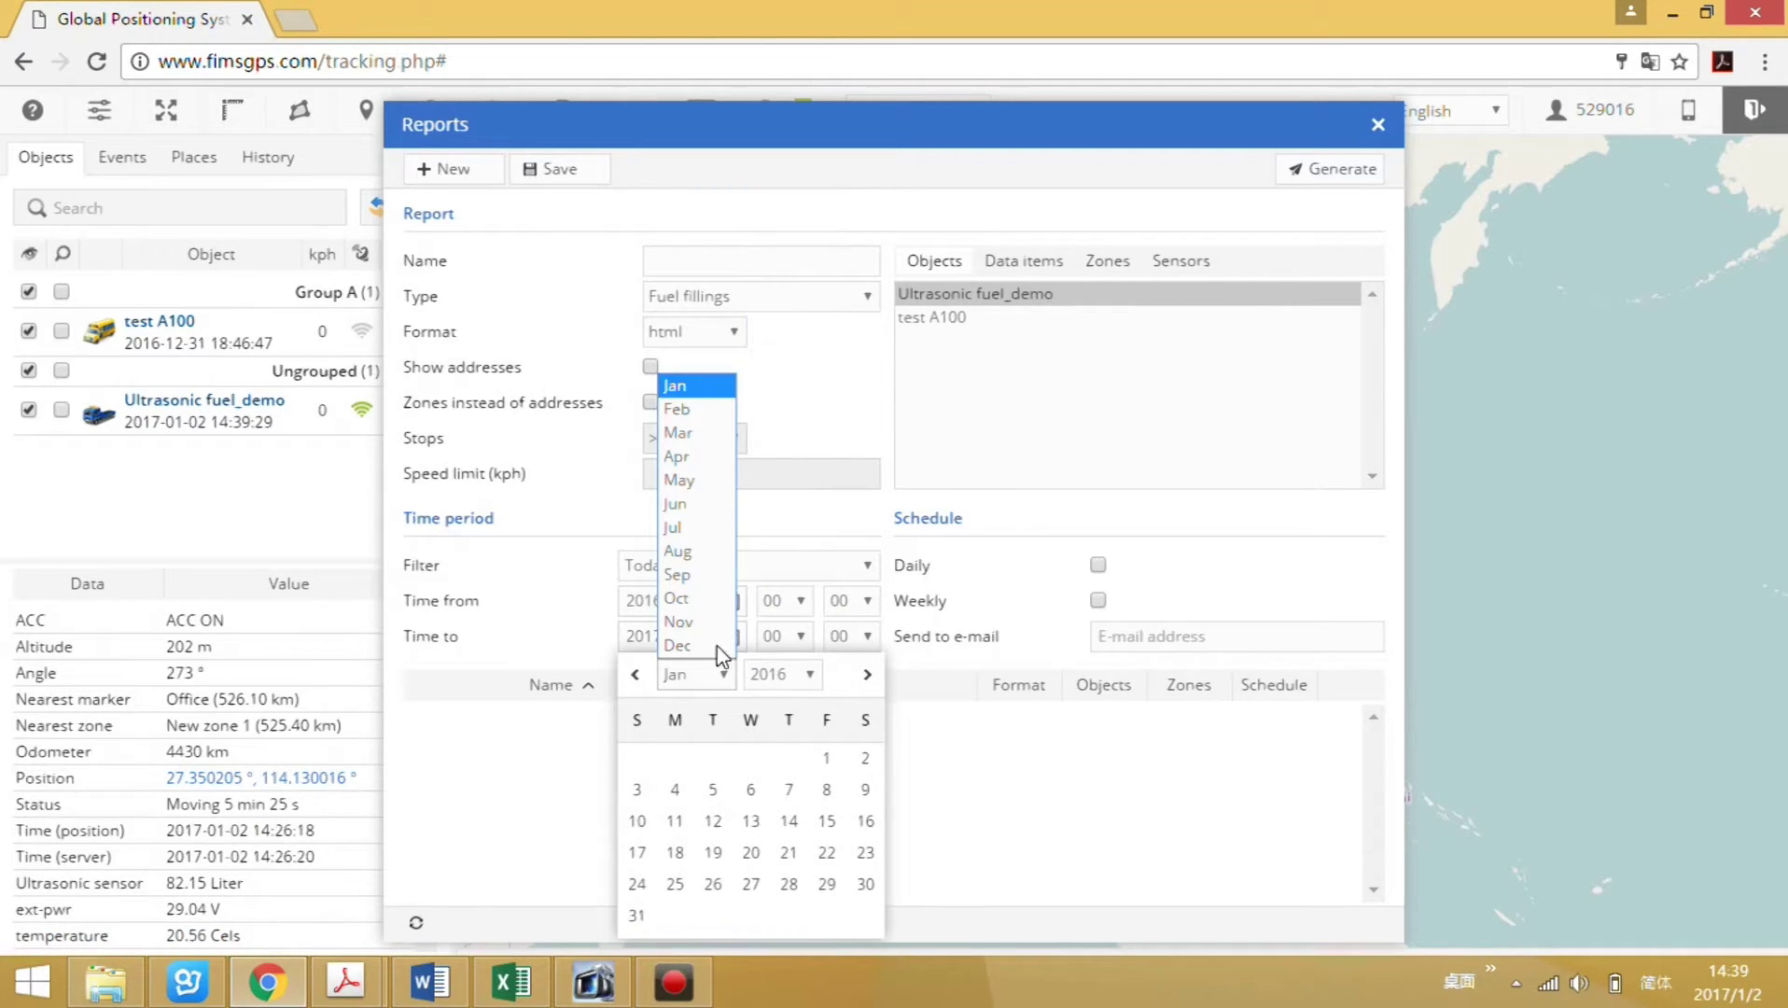
{"action": "left_click", "coordinate": [685, 650]}
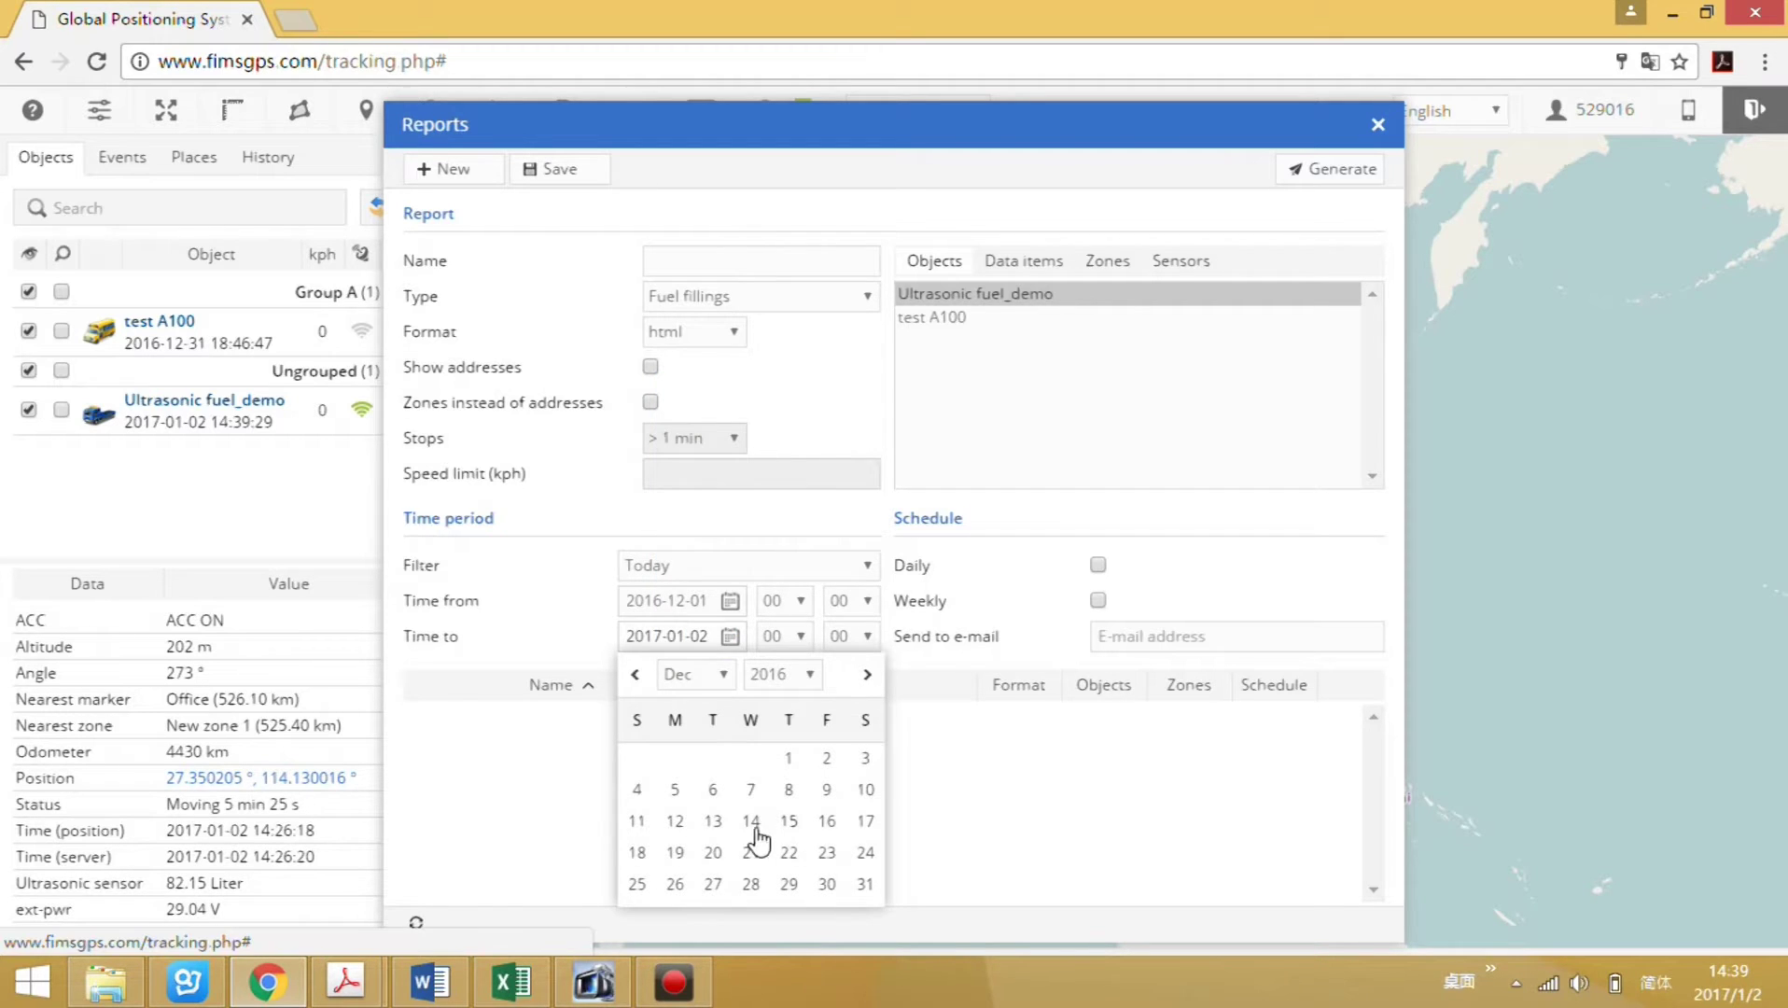
{"action": "left_click", "coordinate": [709, 852]}
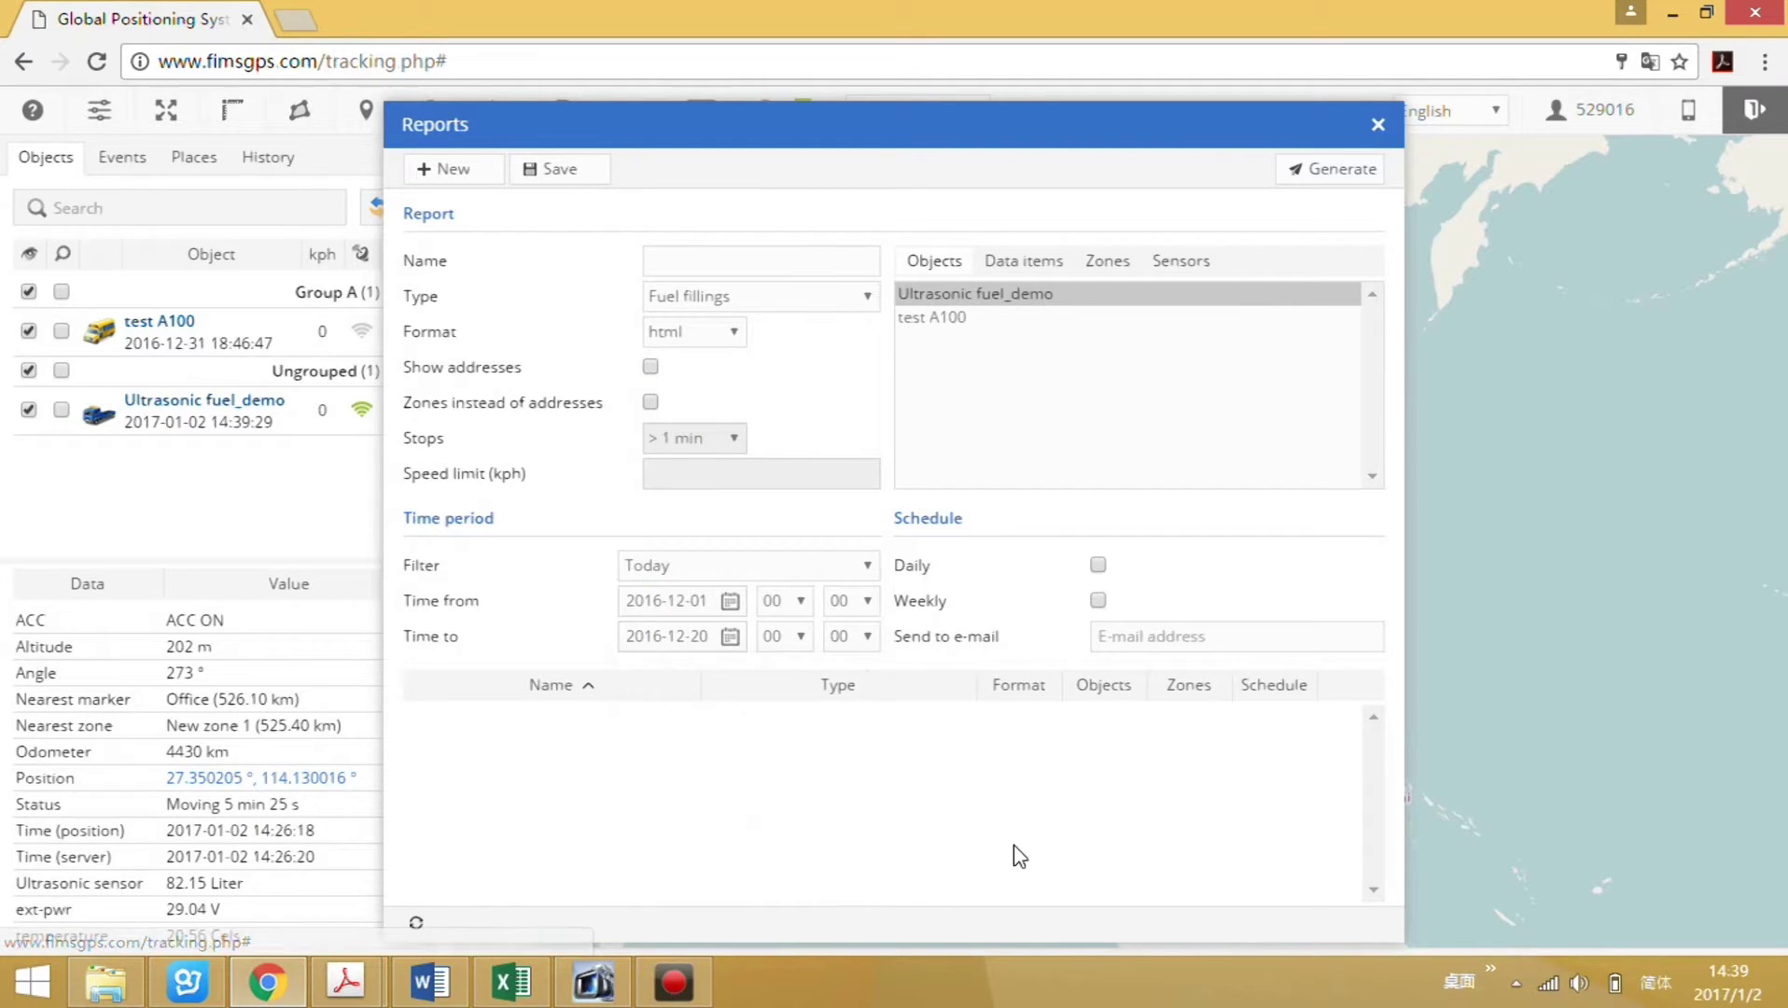
Generate the Fuel fillings report and view it, showing 76.34 Liter filled in total.
{"action": "left_click", "coordinate": [1354, 177]}
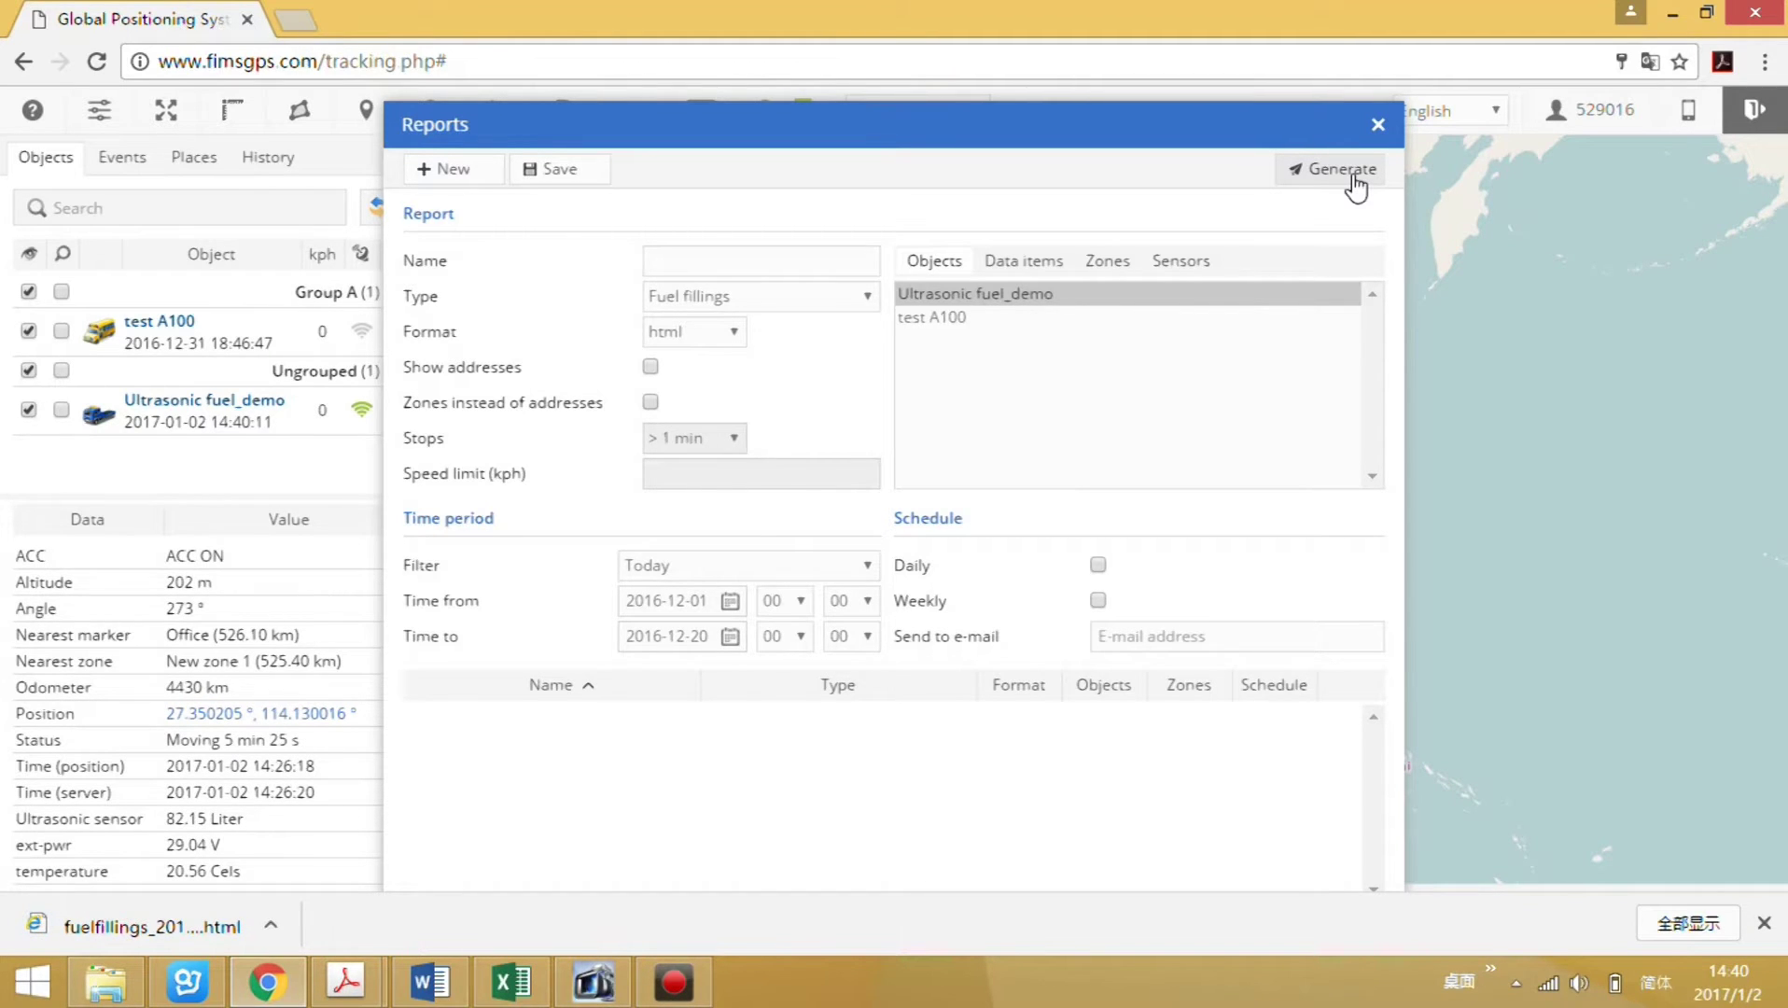
{"action": "left_click", "coordinate": [192, 928]}
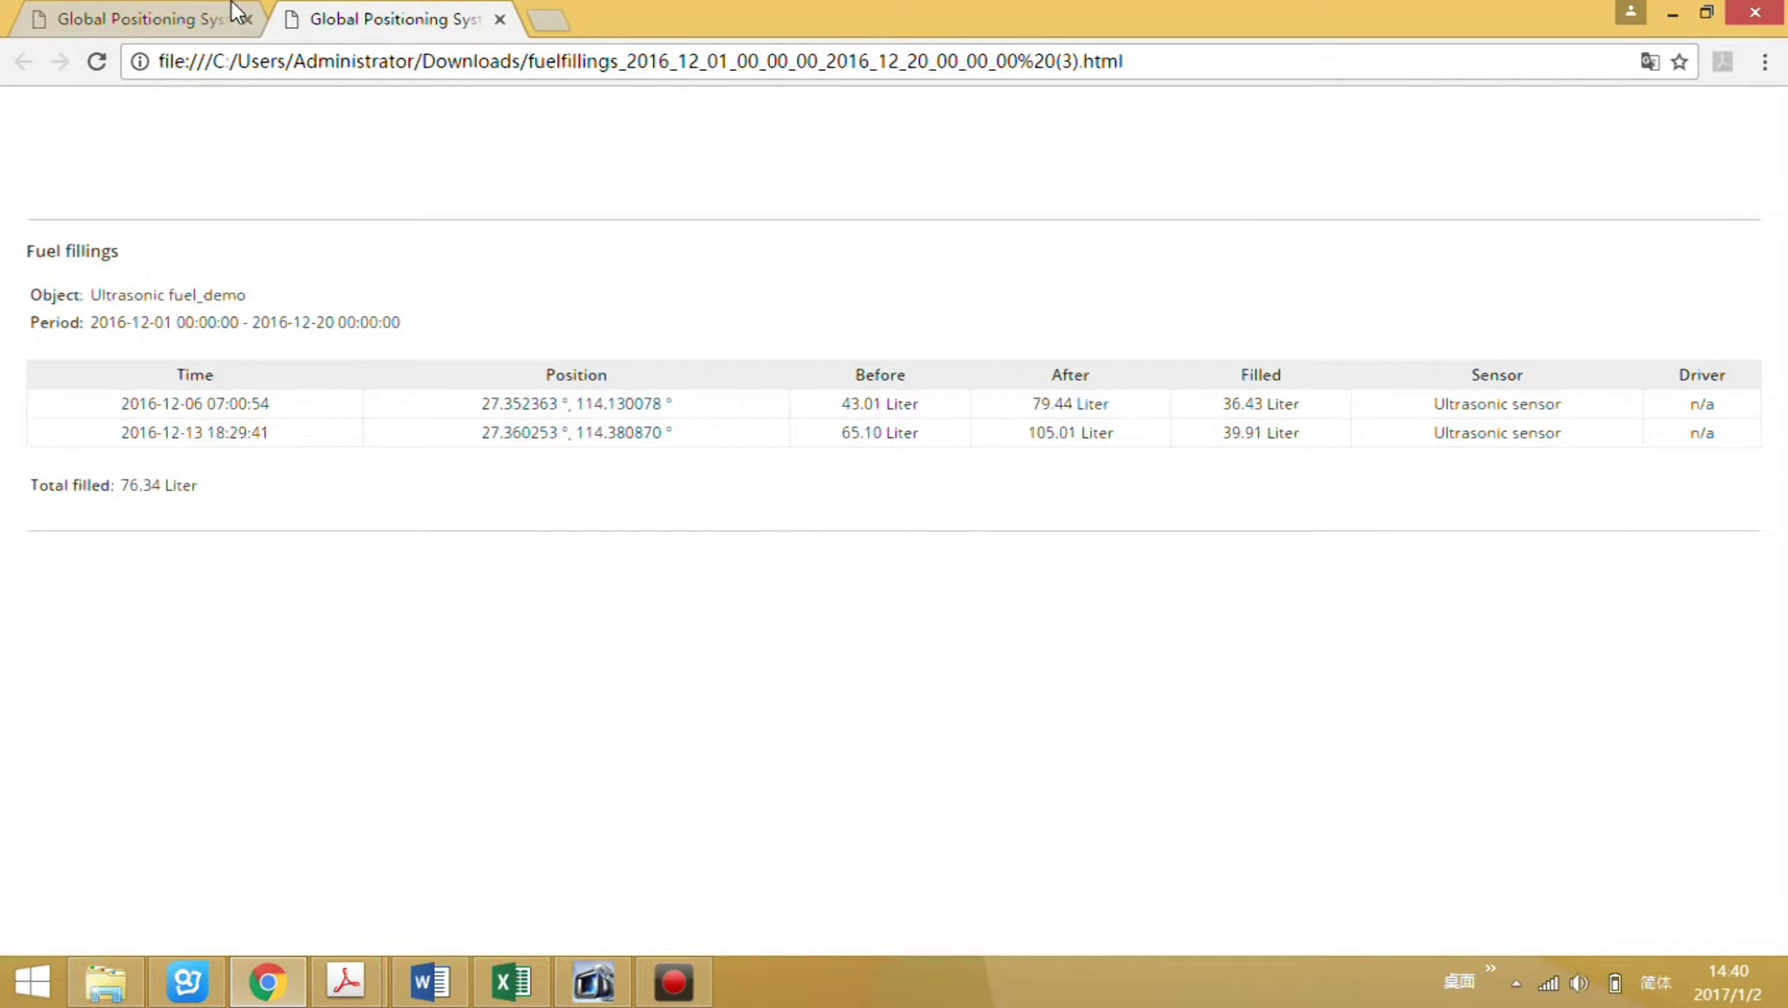
{"action": "left_click", "coordinate": [140, 18]}
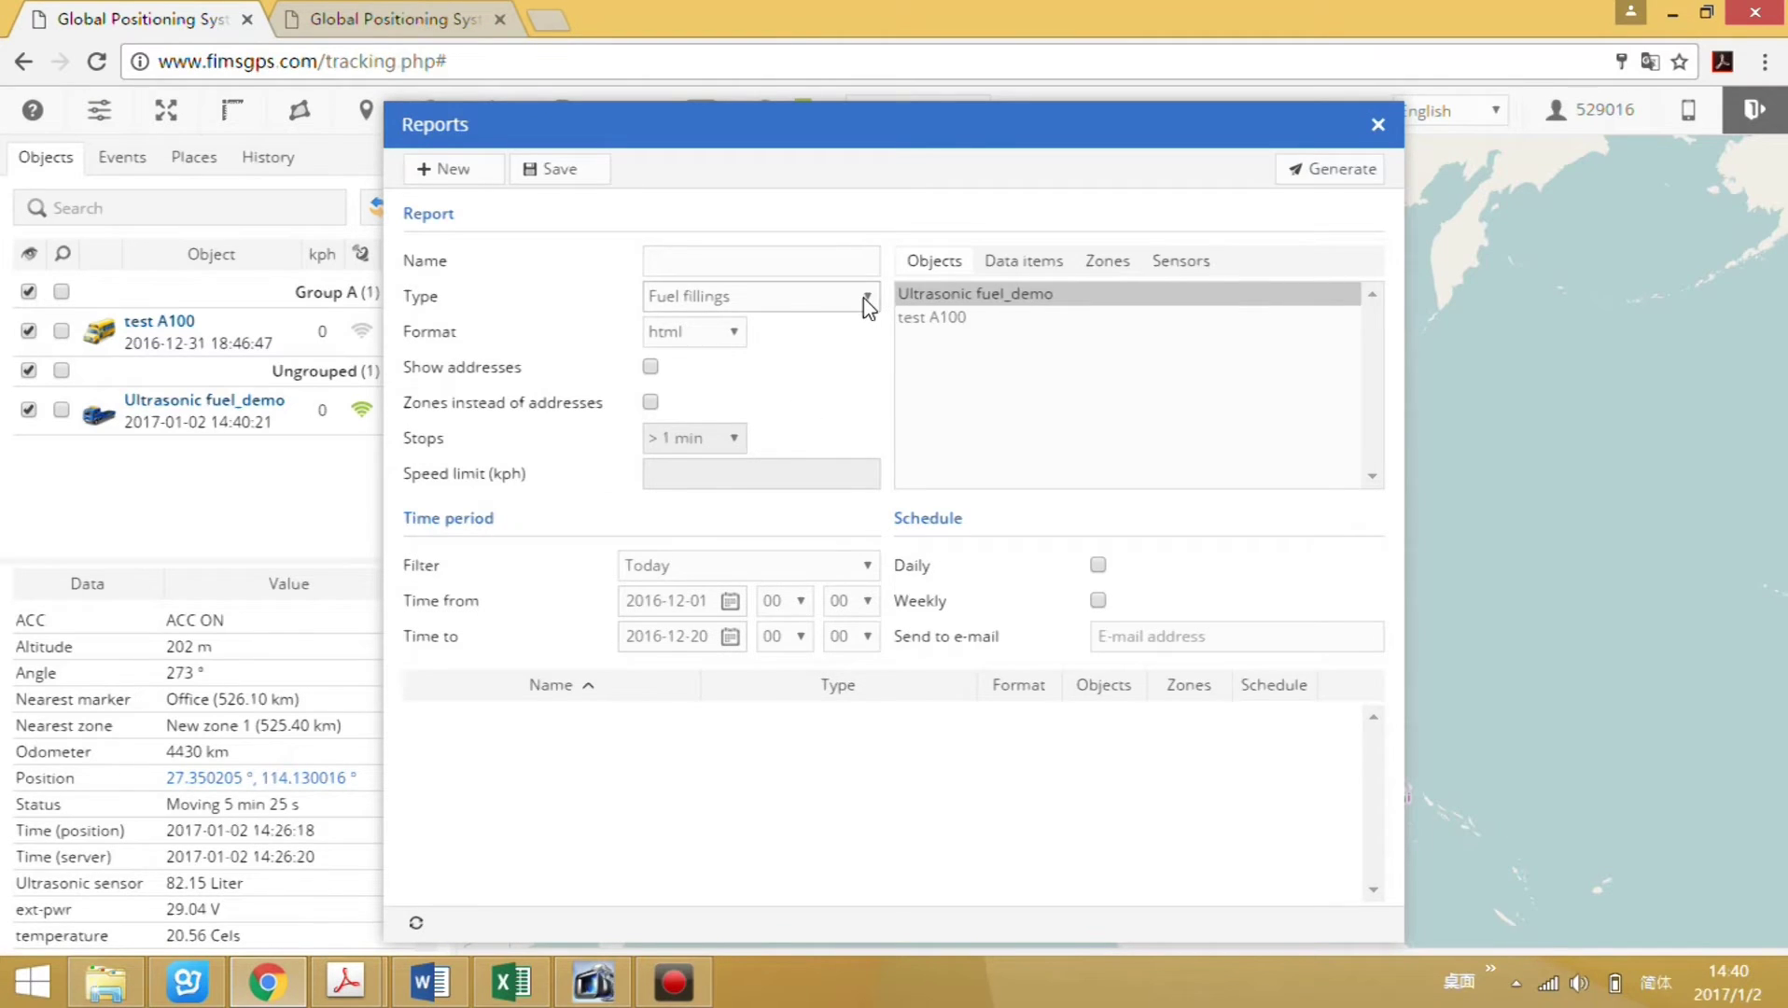
{"action": "left_click", "coordinate": [863, 298]}
Generate and open a Fuel thefts report for Ultrasonic fuel_demo, which finds no thefts.
{"action": "left_click", "coordinate": [691, 608]}
{"action": "left_click", "coordinate": [991, 297]}
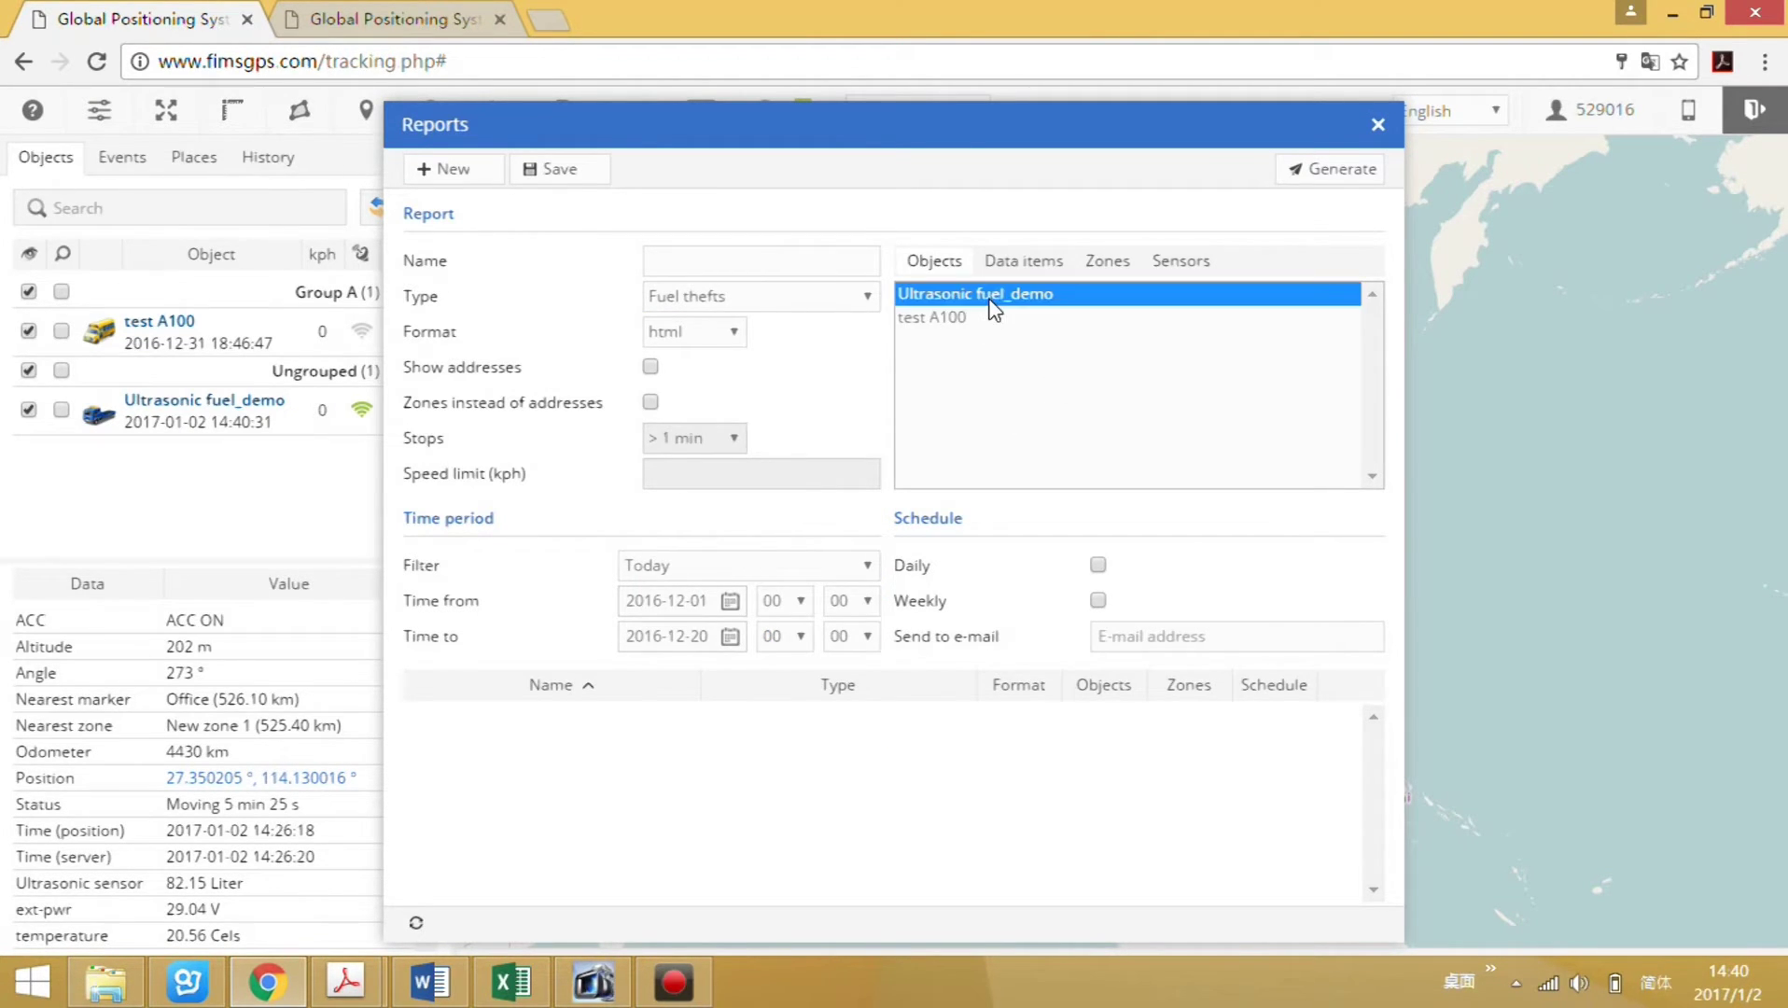
{"action": "left_click", "coordinate": [1343, 176]}
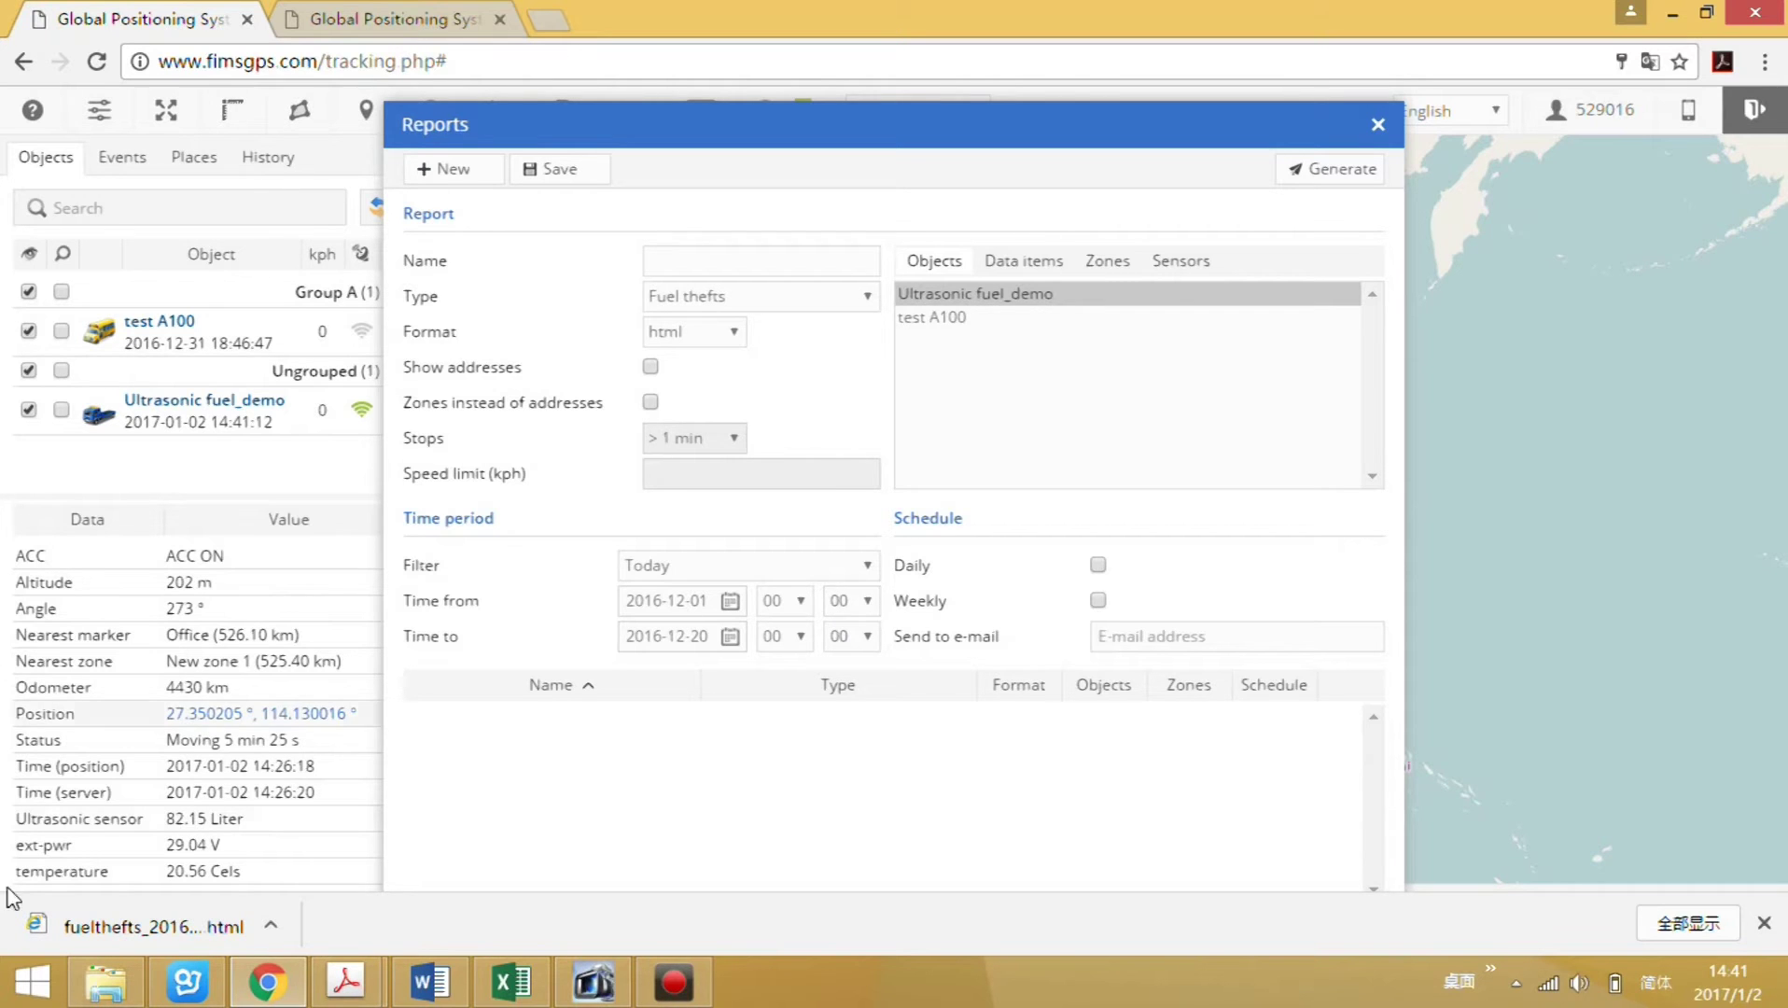
{"action": "left_click", "coordinate": [183, 939]}
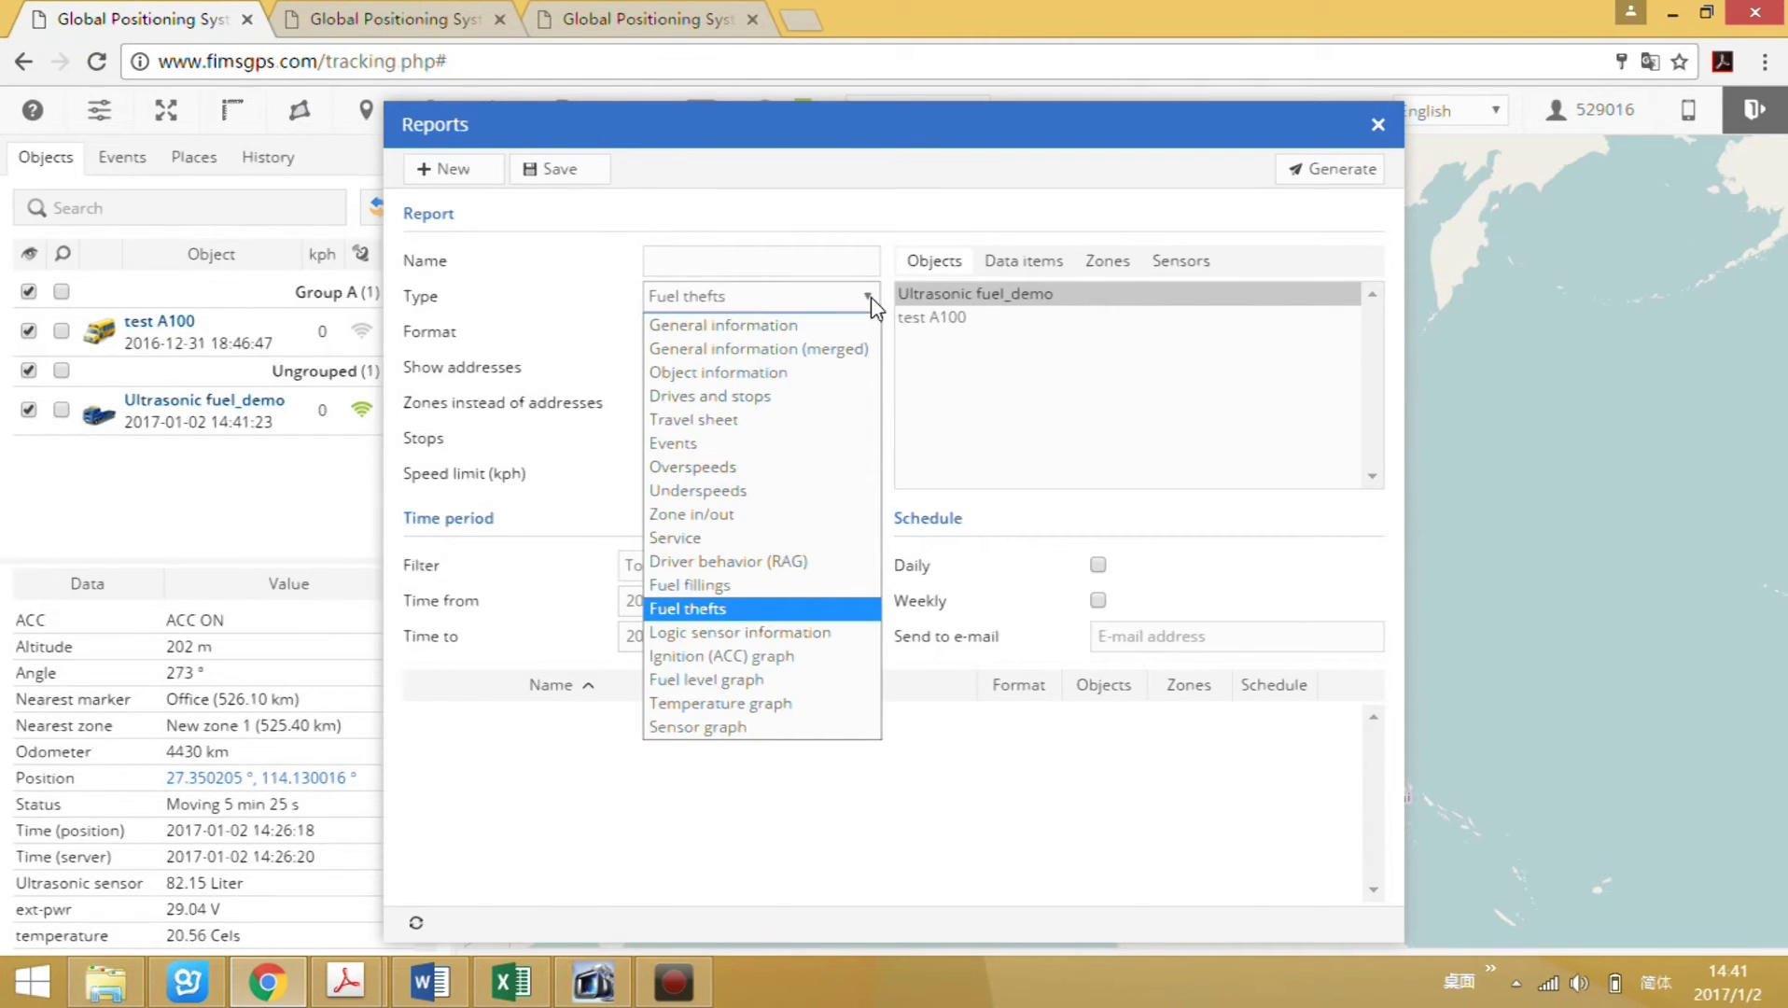
Generate and open a Fuel level graph report for 2016-12-20 to 2016-12-29.
{"action": "left_click", "coordinate": [727, 680]}
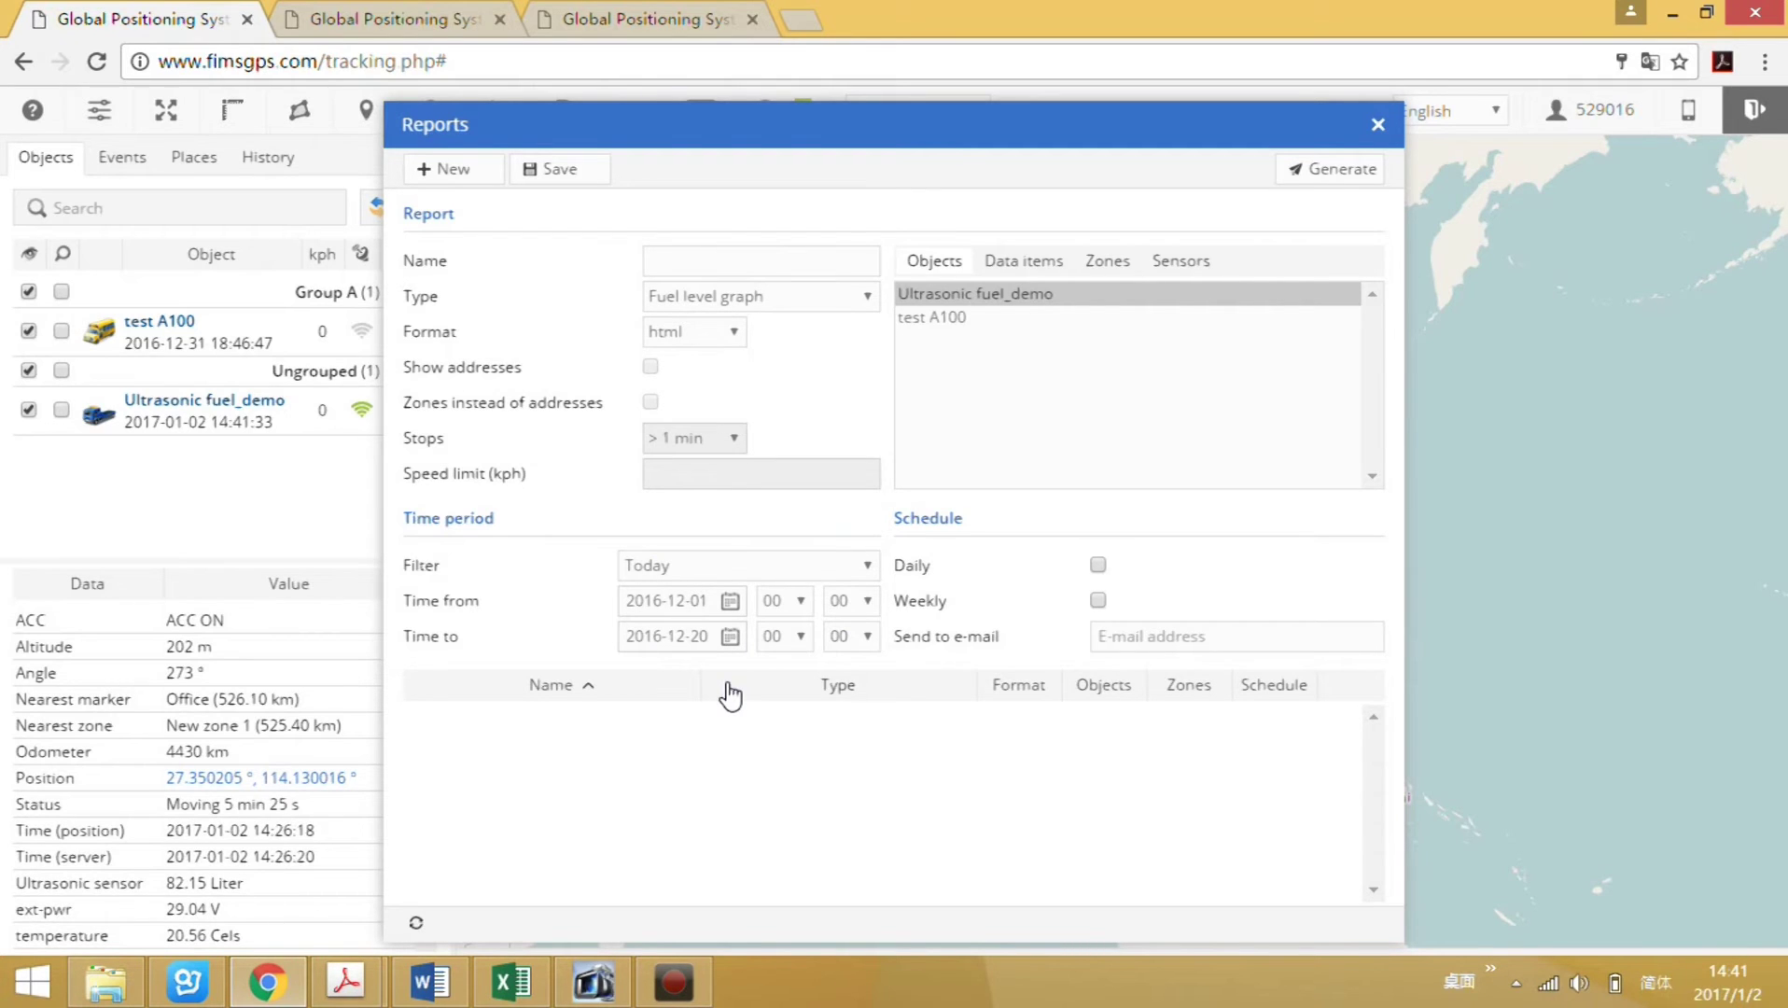
{"action": "left_click", "coordinate": [1328, 179]}
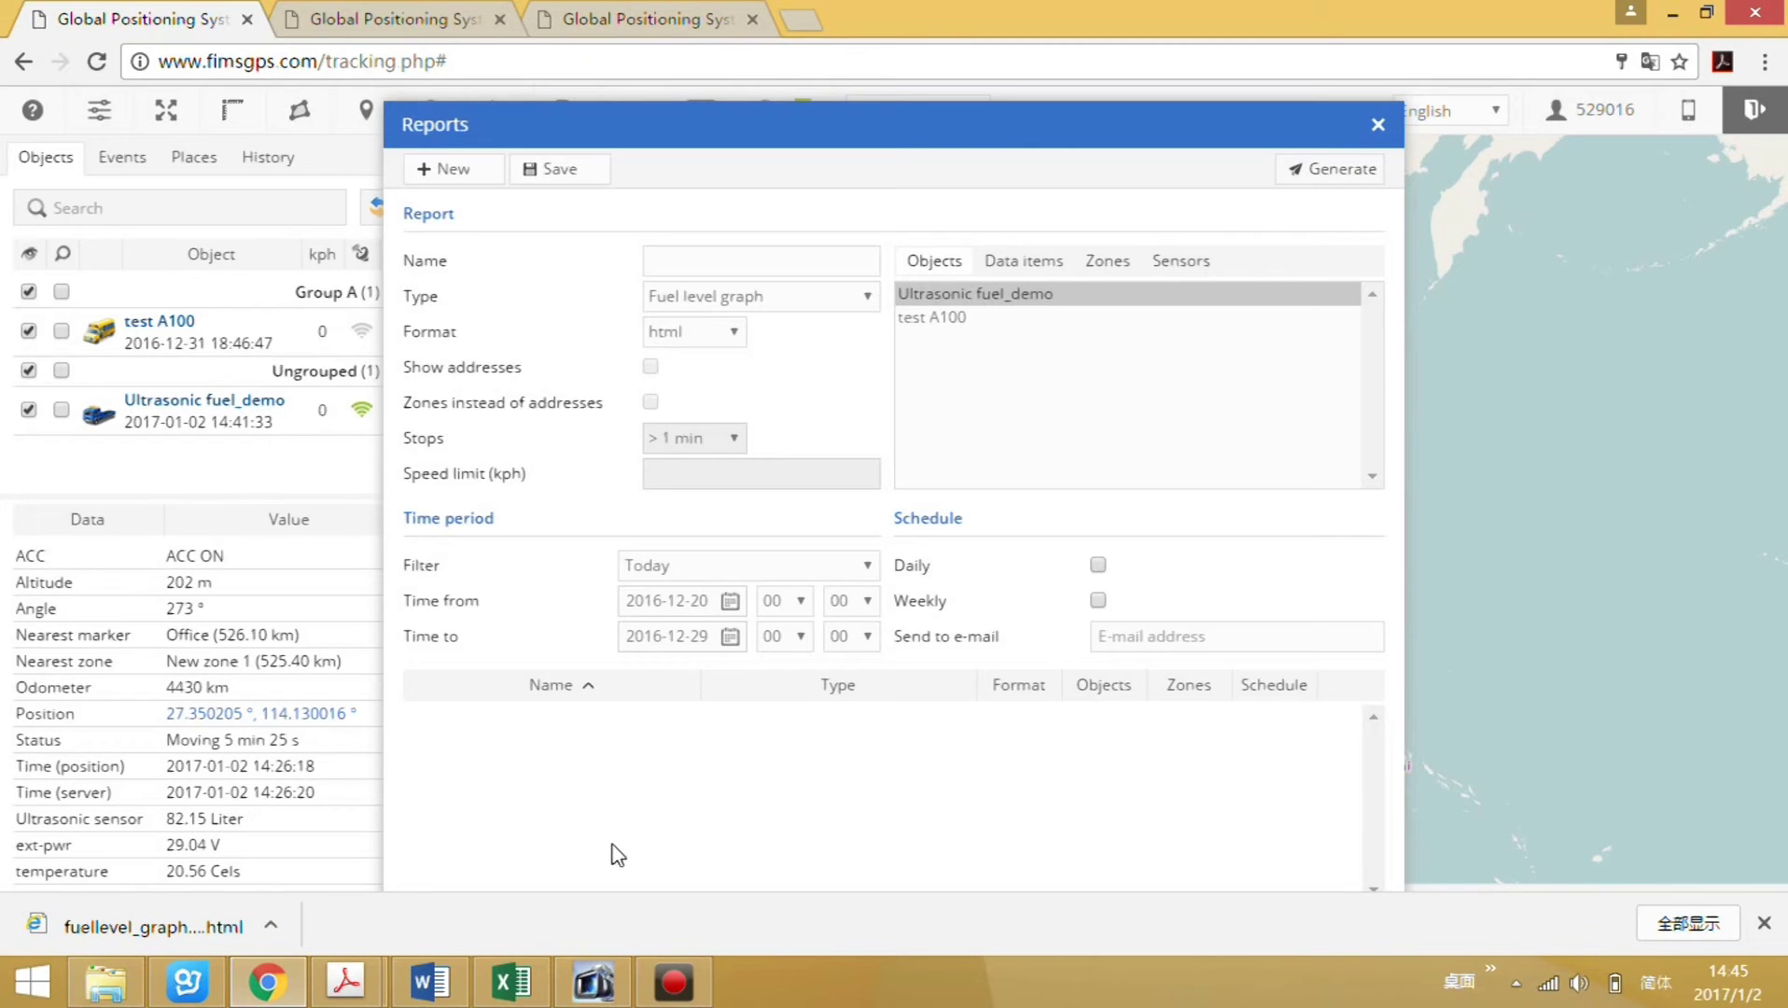
{"action": "left_click", "coordinate": [152, 937]}
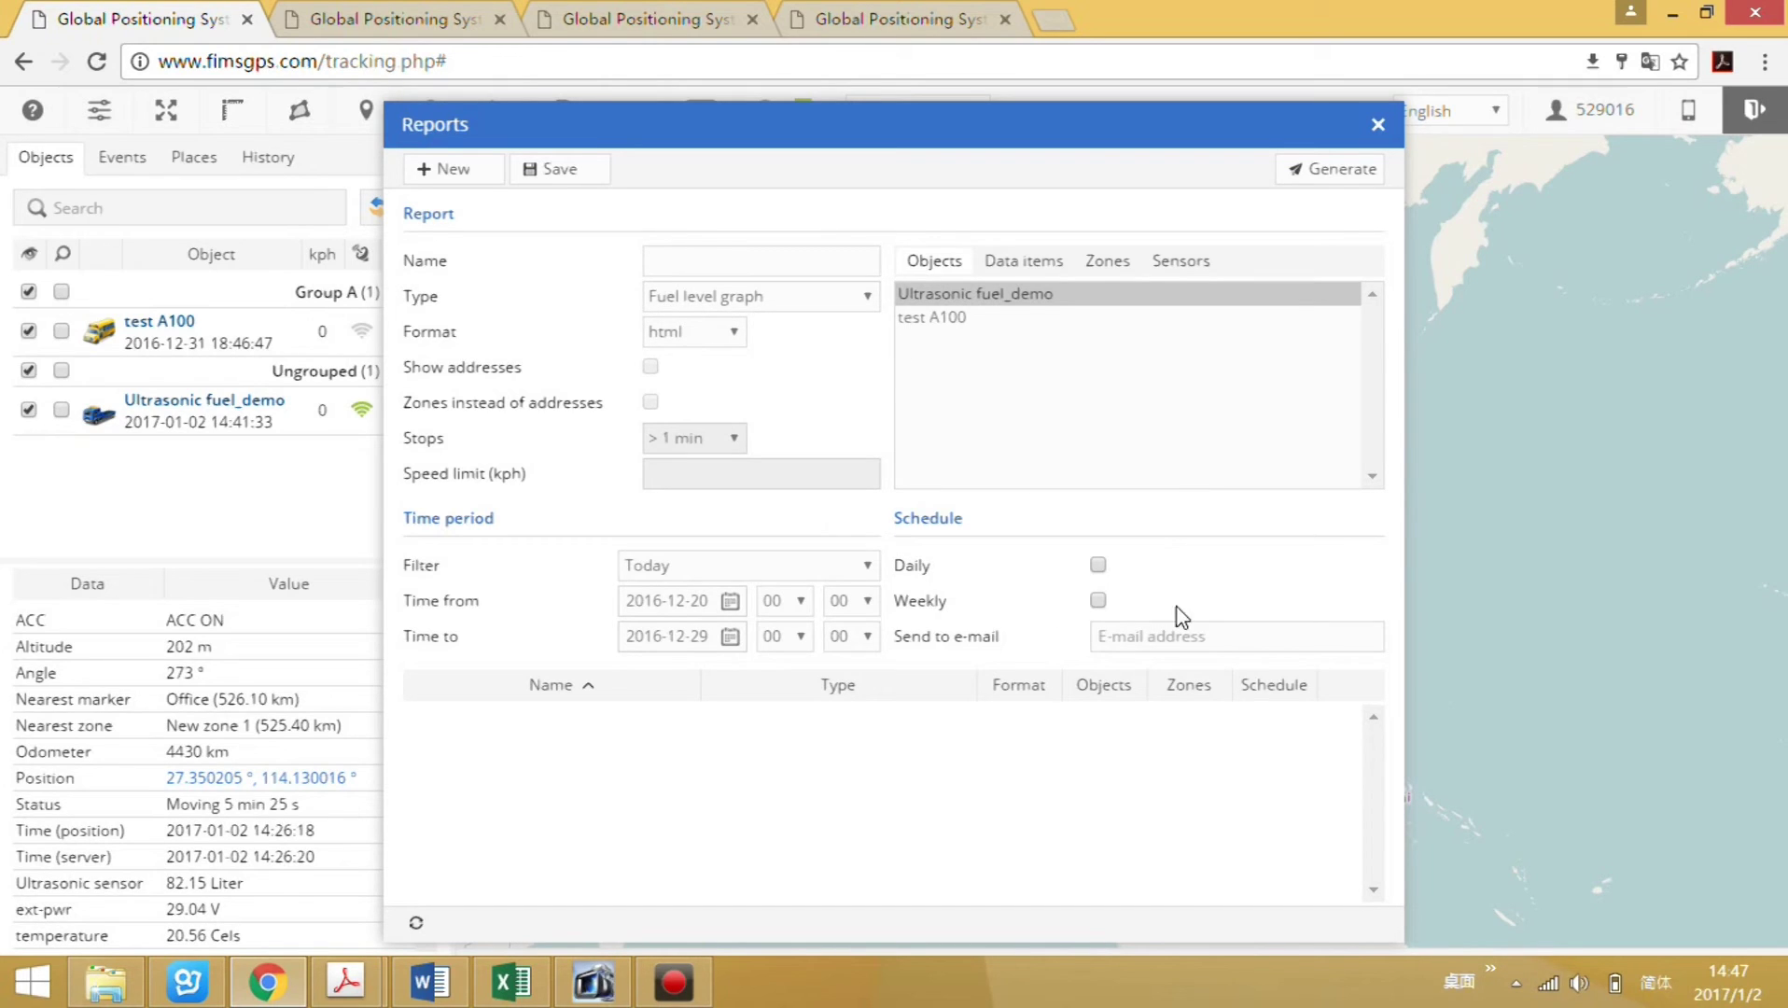
Schedule the report daily and weekly to the recipient's e-mail, name it 'Fuel level graph', and save.
{"action": "left_click", "coordinate": [1097, 566]}
{"action": "left_click", "coordinate": [1097, 600]}
{"action": "left_click", "coordinate": [1107, 644]}
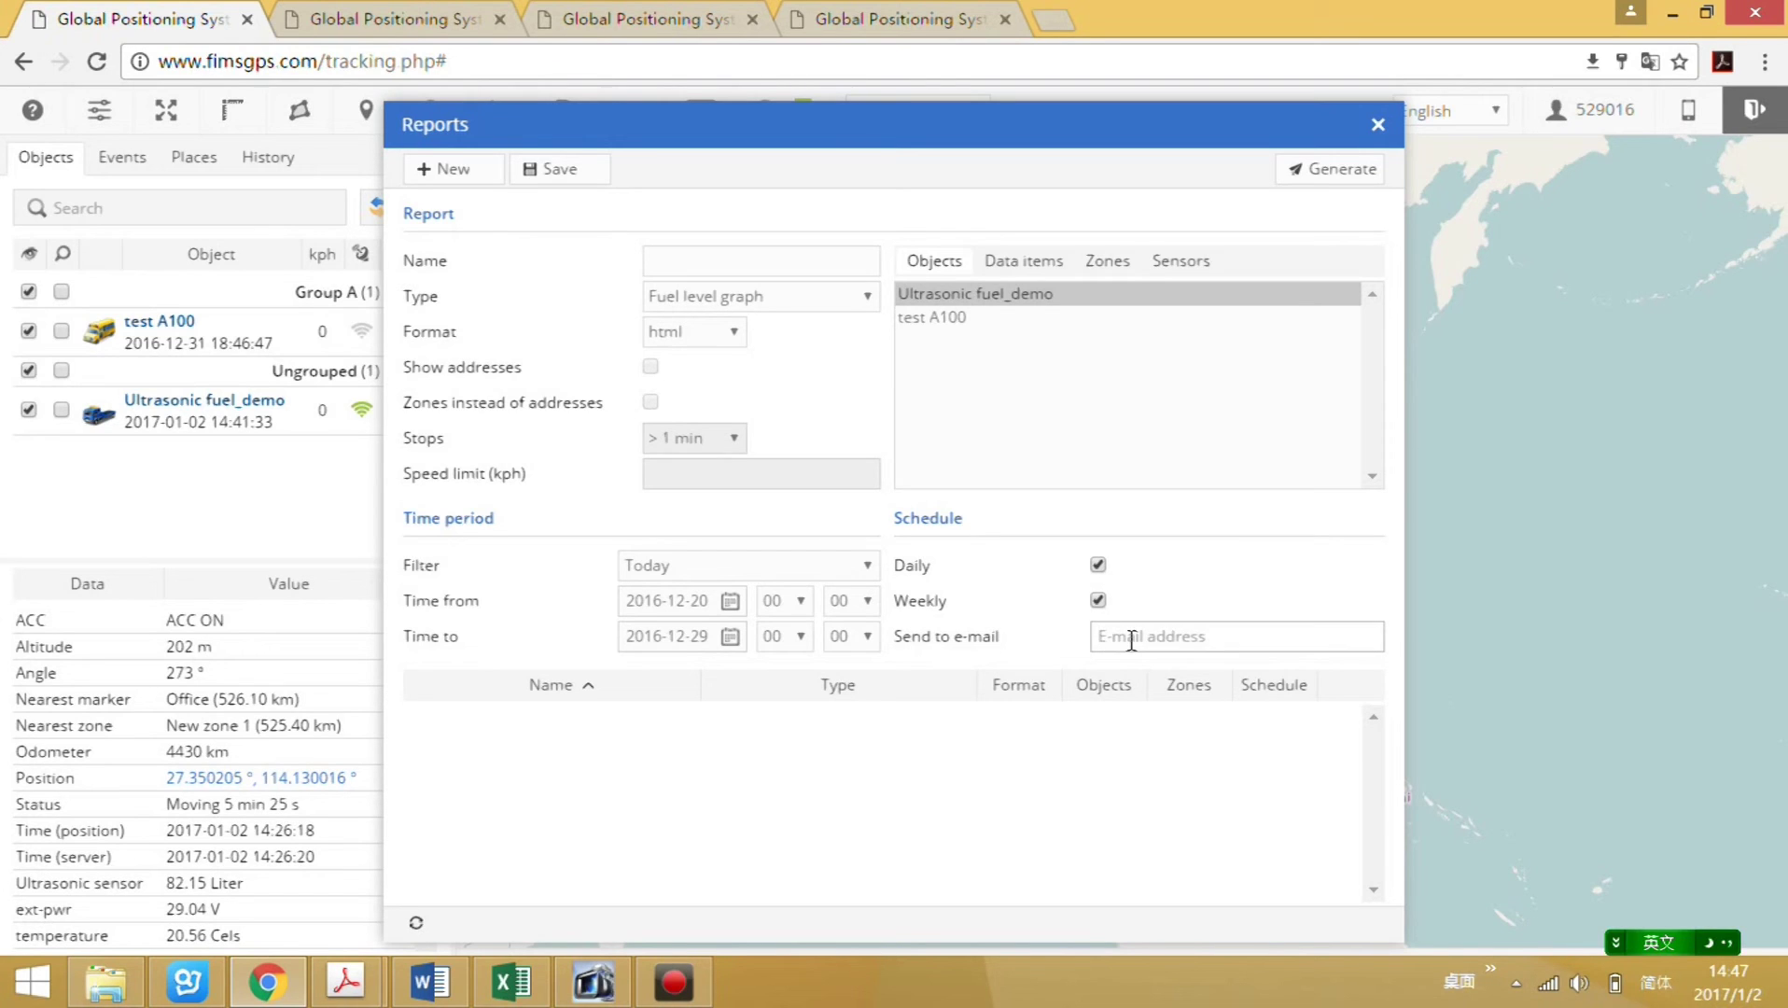
{"action": "left_click", "coordinate": [698, 250]}
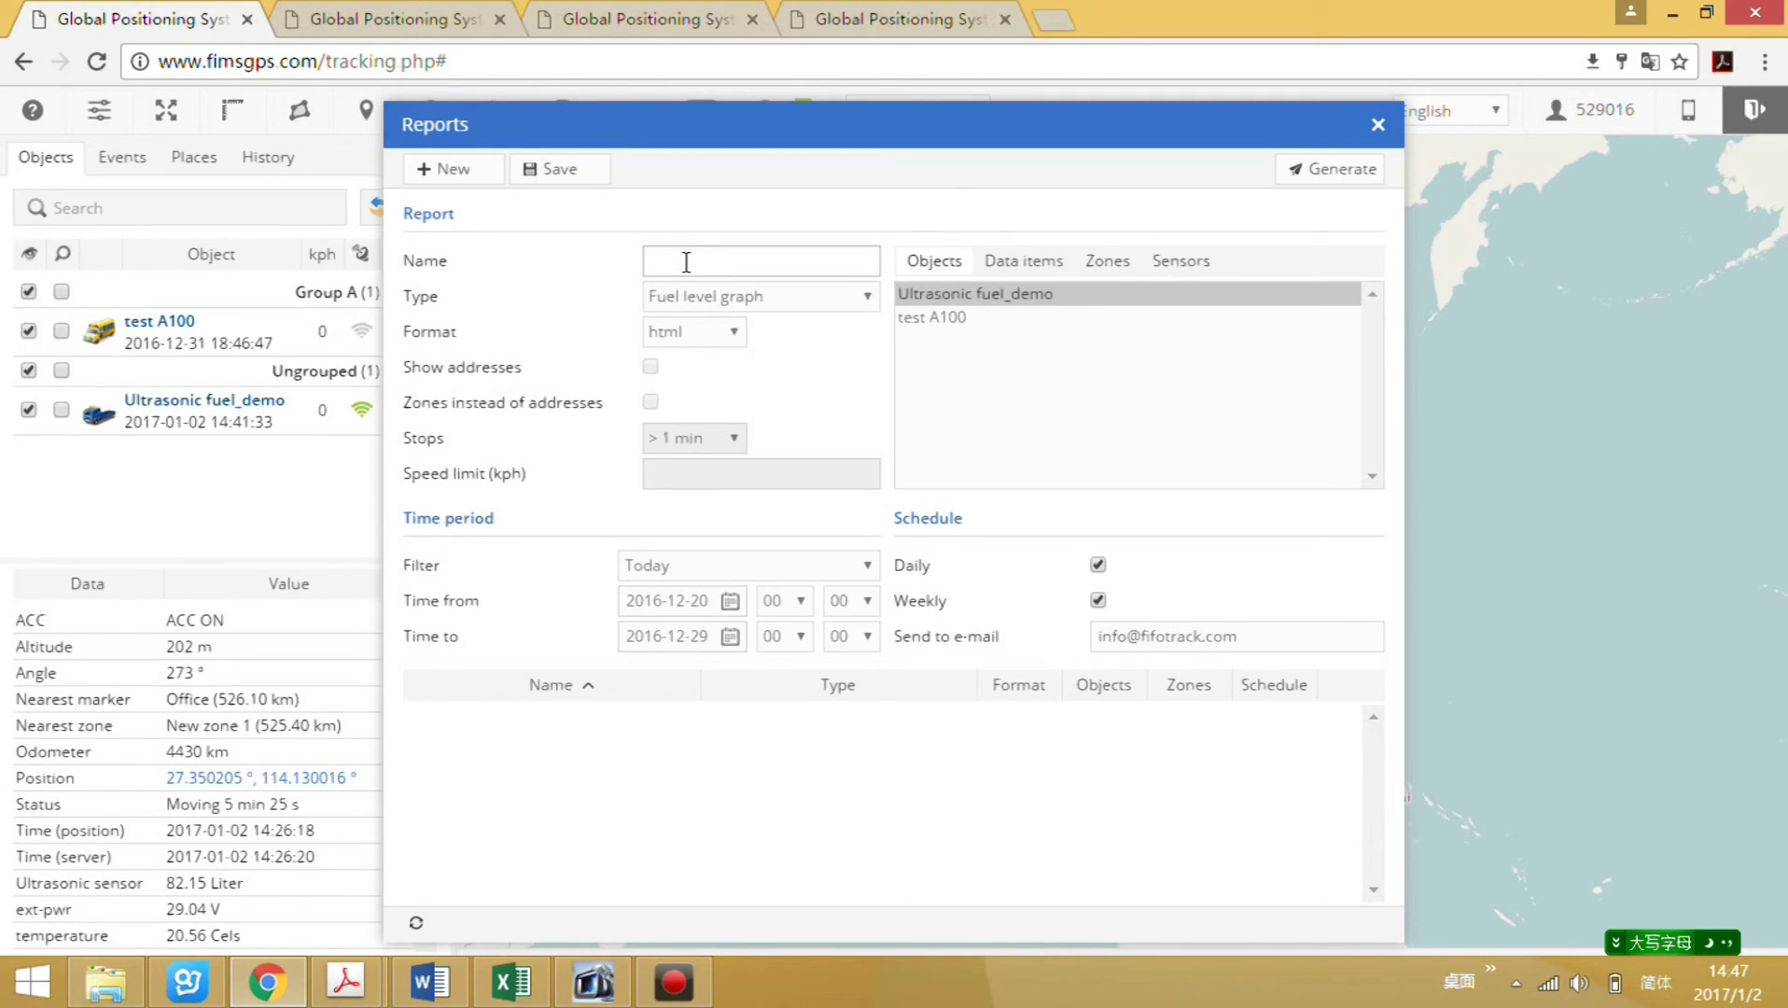
{"action": "type", "text": "Fuel level graph"}
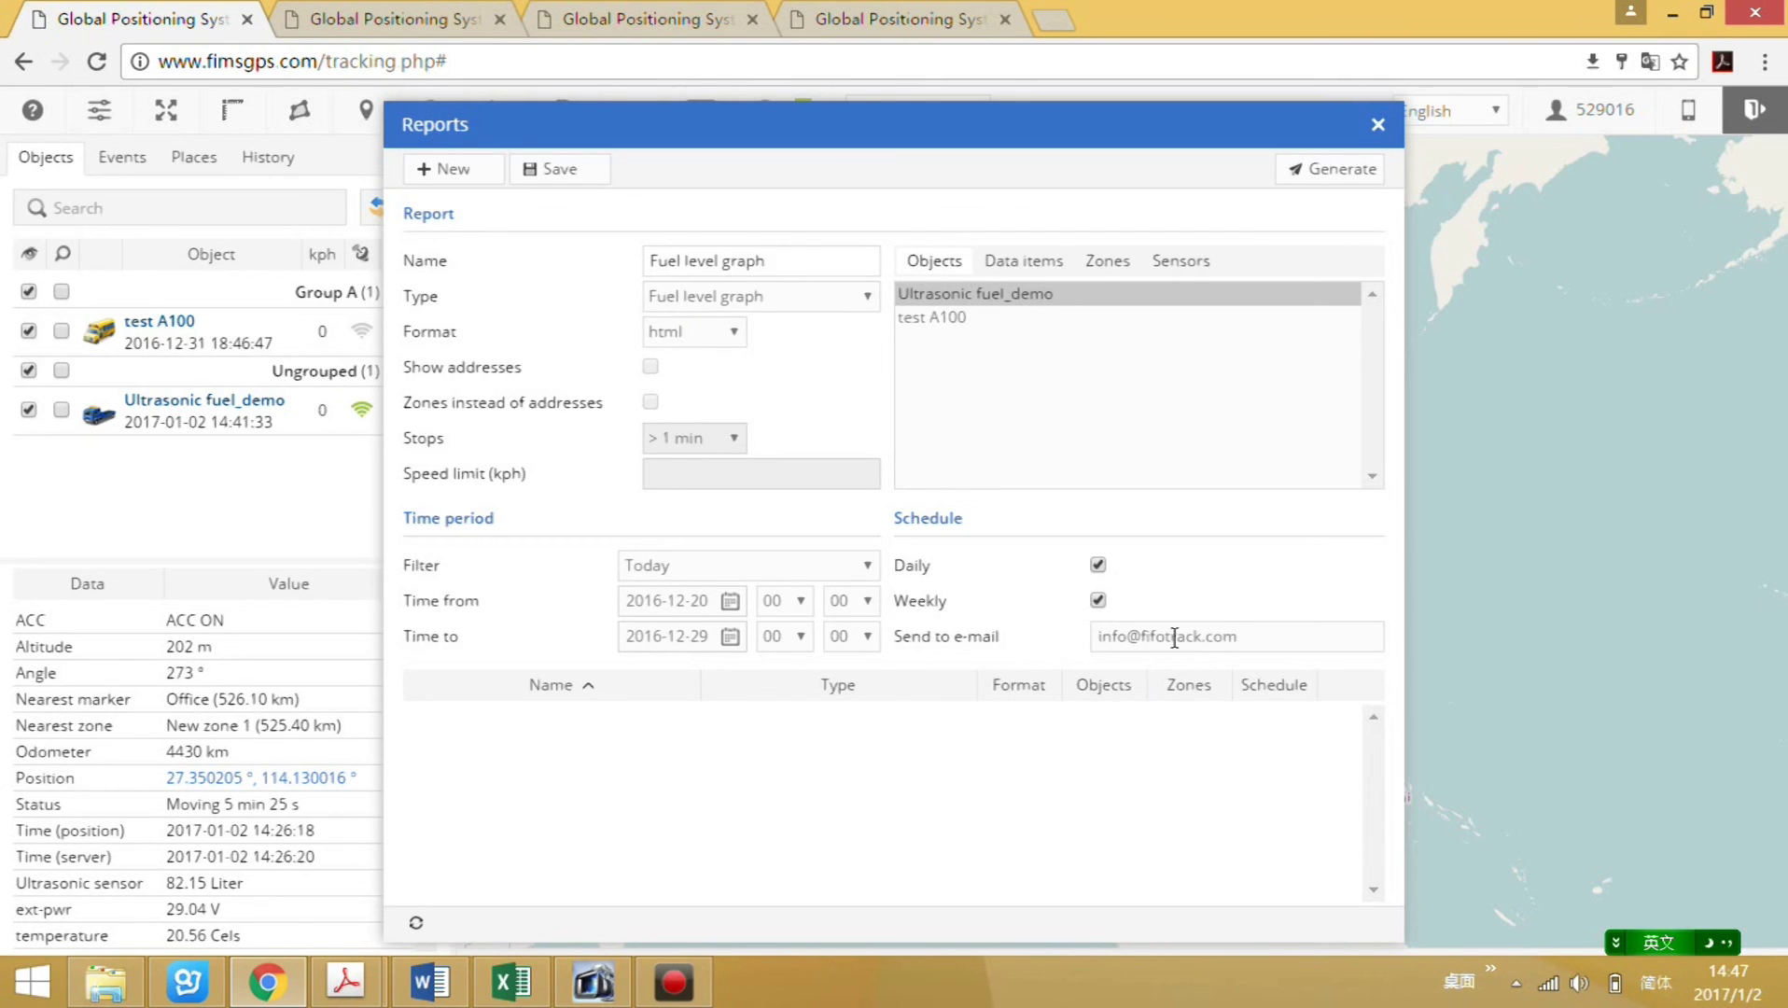
{"action": "left_click", "coordinate": [549, 174]}
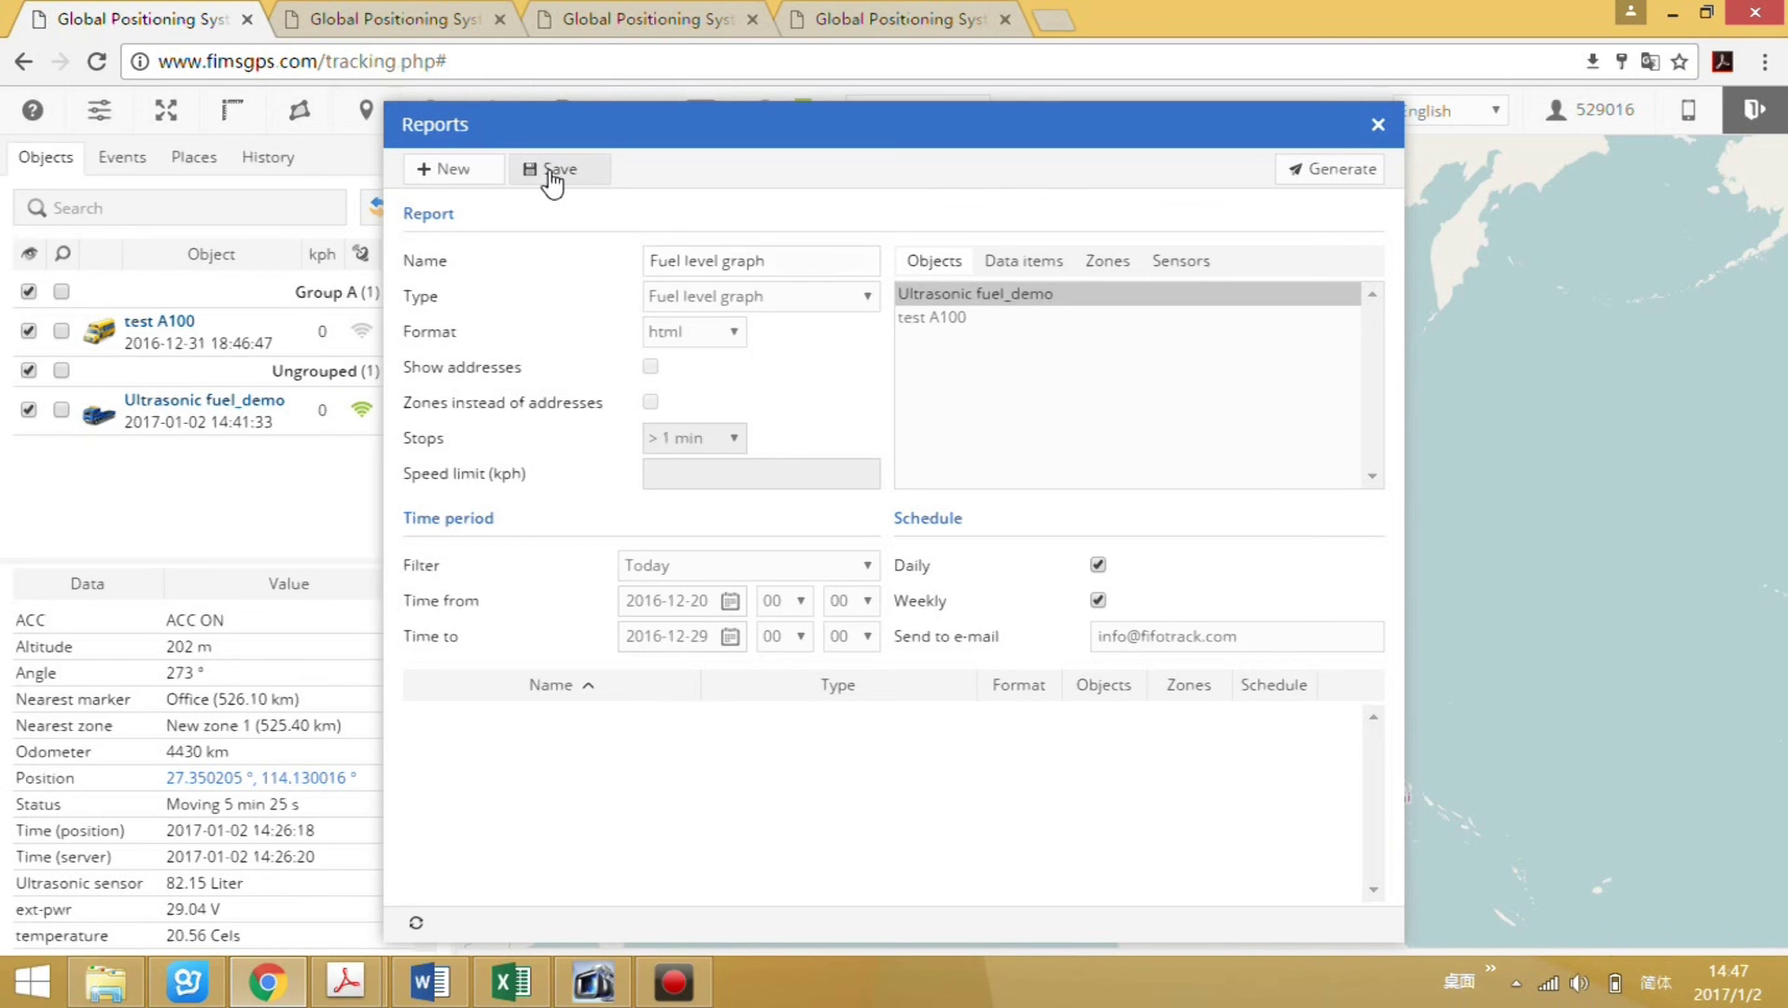